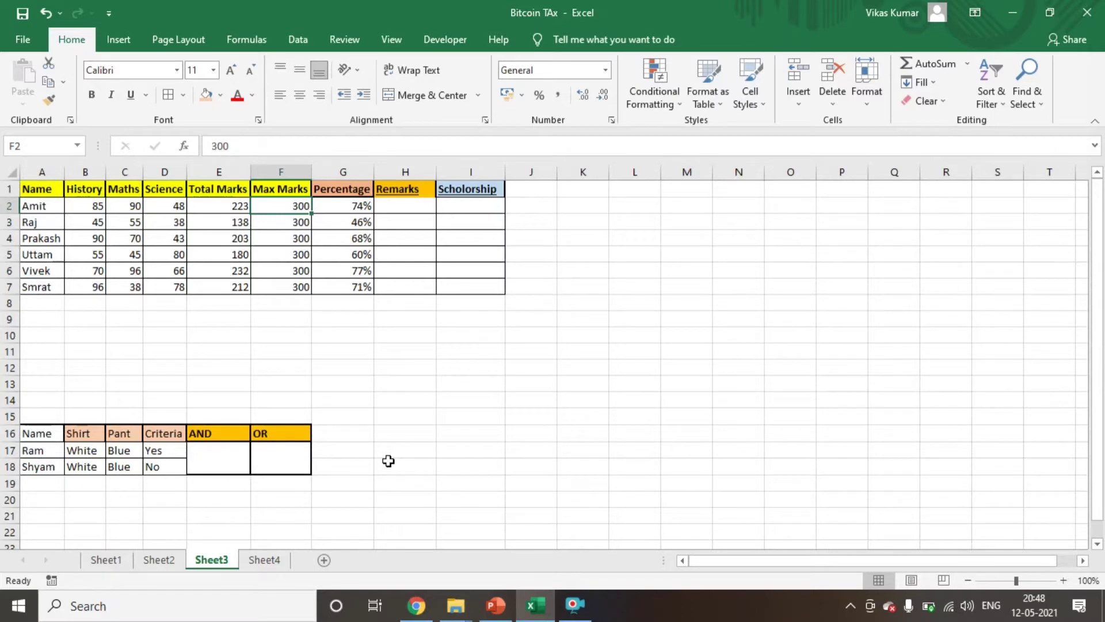
- Enter =IF(G2>50%,"PASS","FAIL") in the Remarks cell H2 and fill the formula down to H7
{"action": "key", "text": "ctrl+Up"}
{"action": "key", "text": "Right"}
{"action": "key", "text": "Down"}
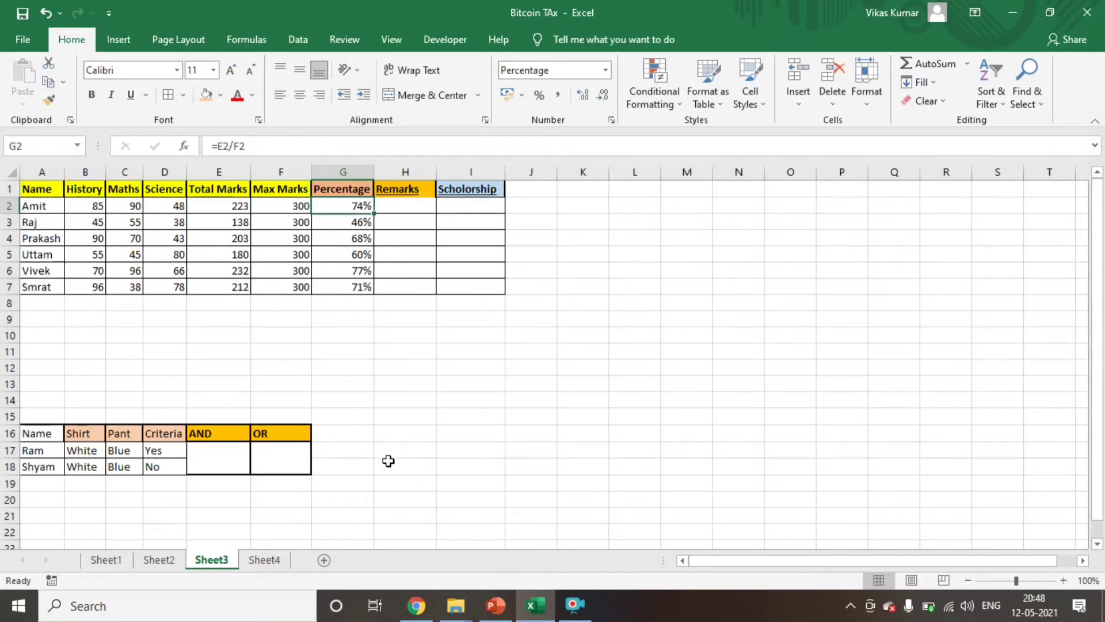
{"action": "key", "text": "ctrl+shift+Down"}
{"action": "key", "text": "Up"}
{"action": "key", "text": "Down"}
{"action": "key", "text": "Right"}
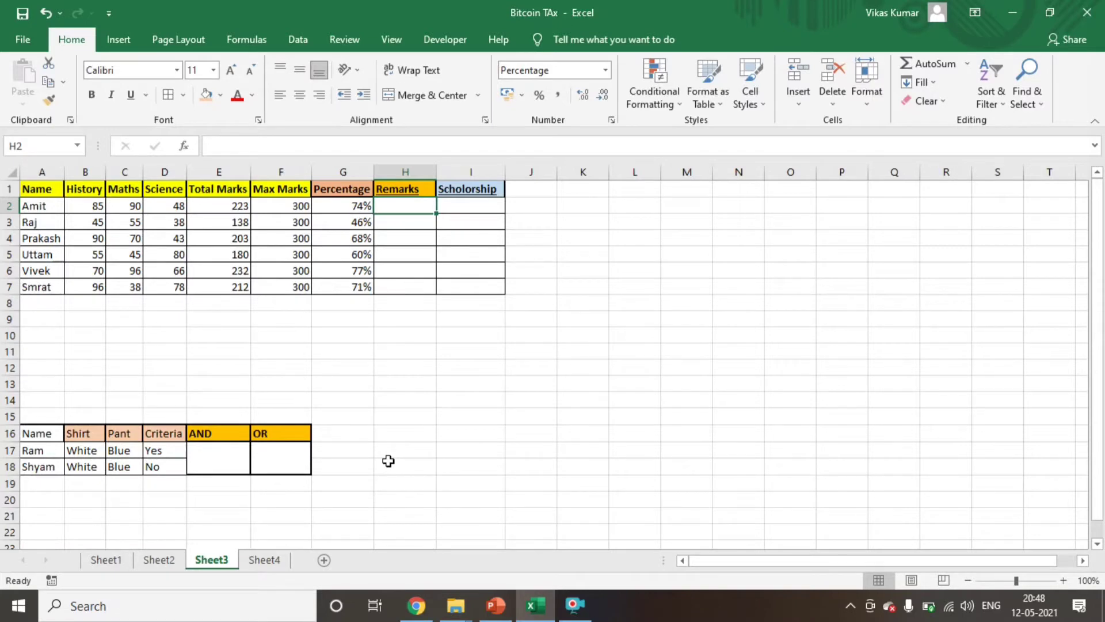
{"action": "type", "text": "=if"}
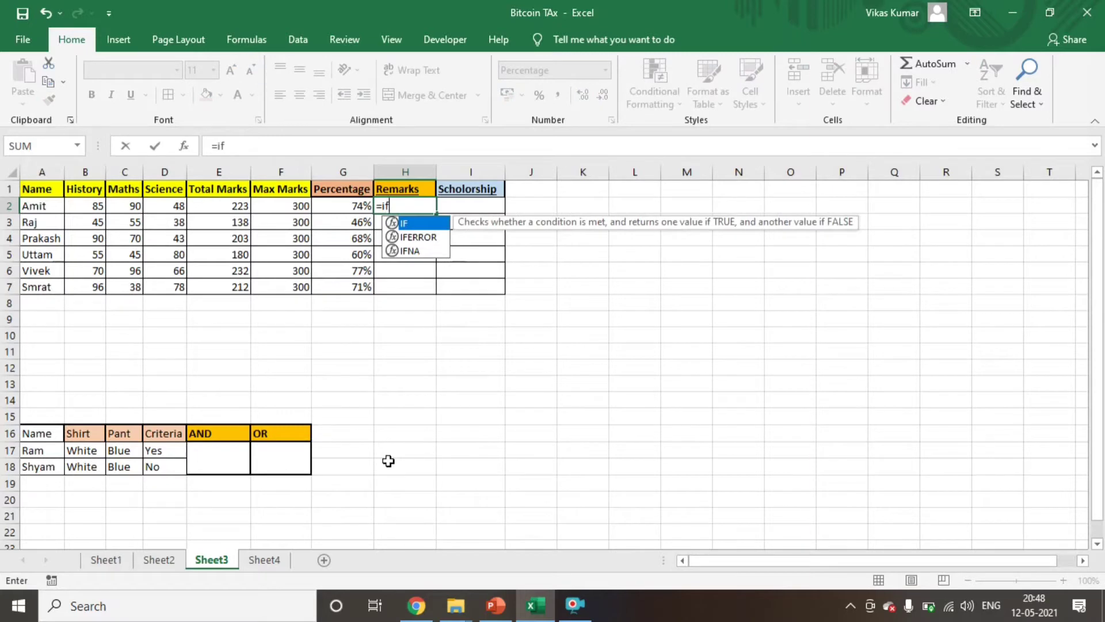
{"action": "type", "text": "("}
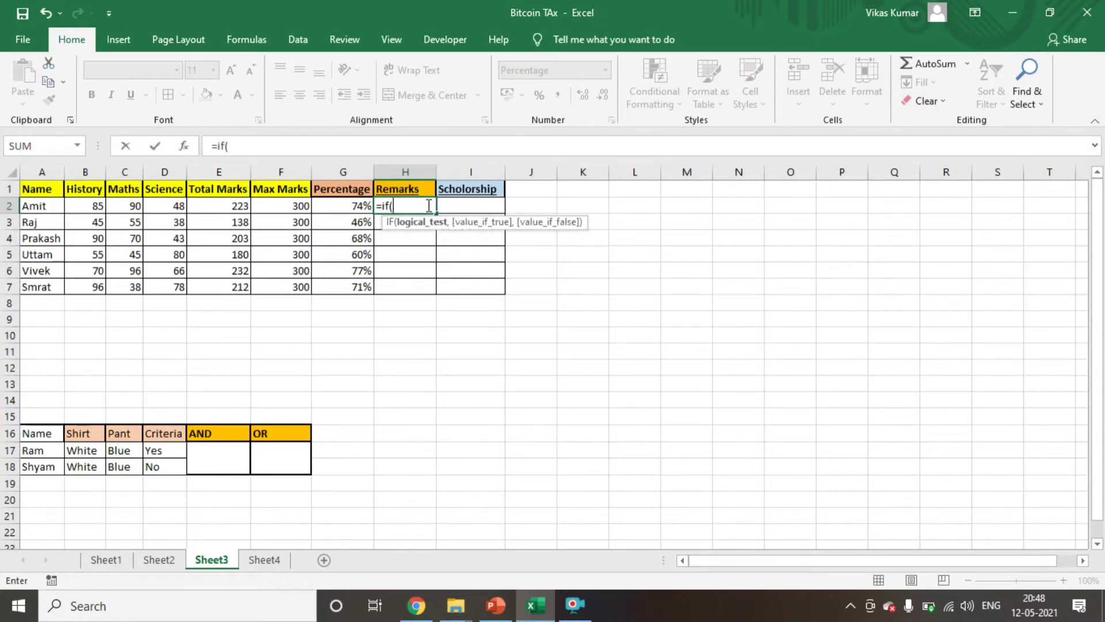
{"action": "left_click", "coordinate": [360, 210]}
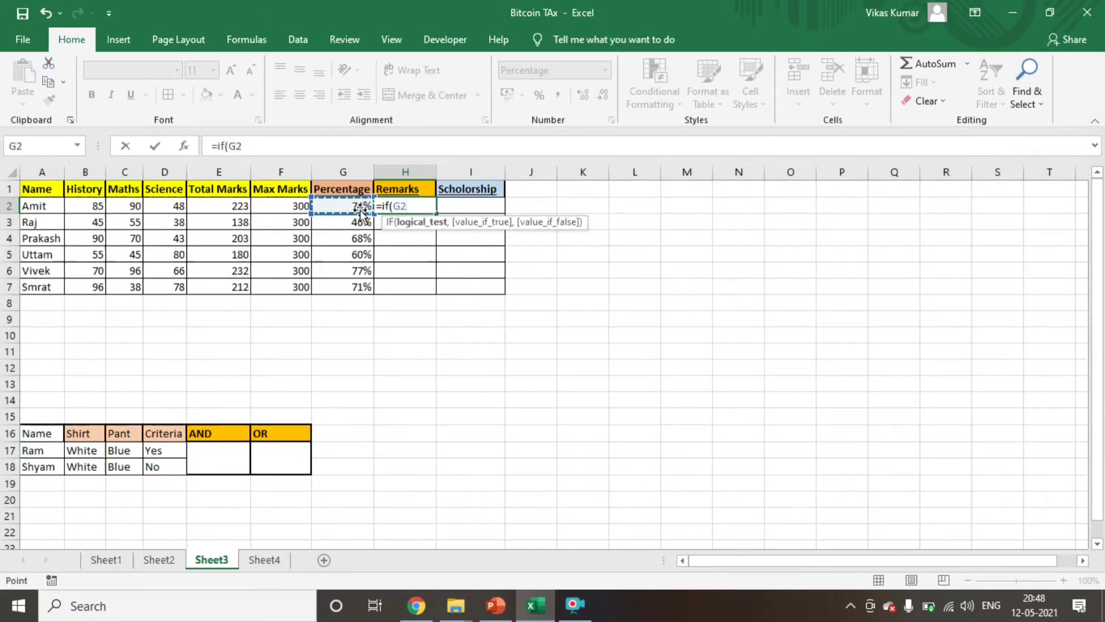
{"action": "type", "text": ">50"}
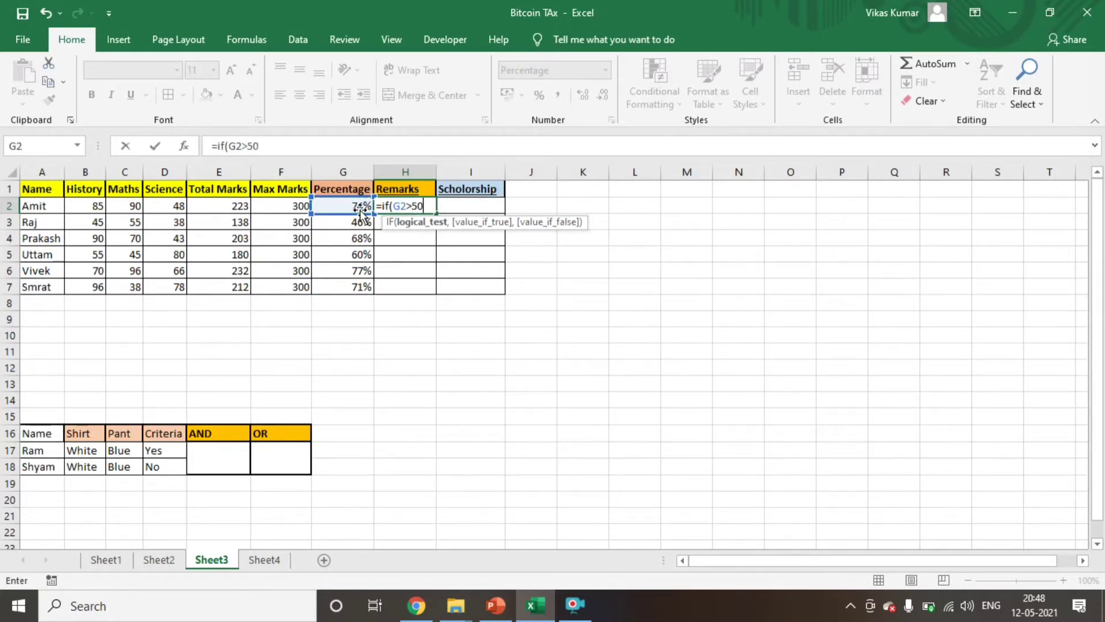
{"action": "type", "text": "%,"}
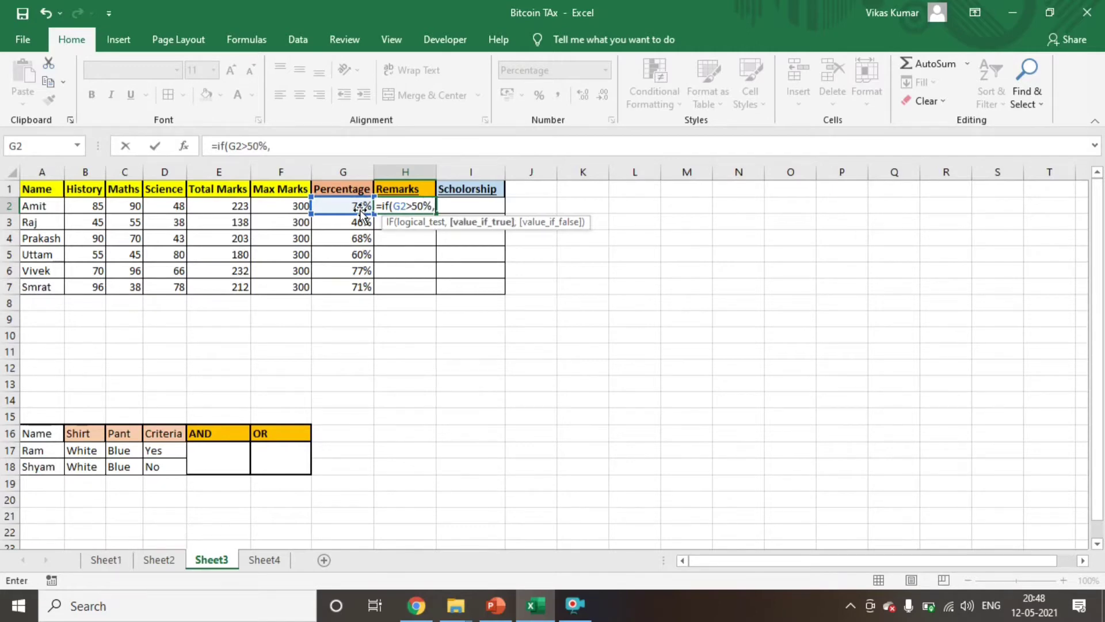
{"action": "type", "text": "\"PASS\","}
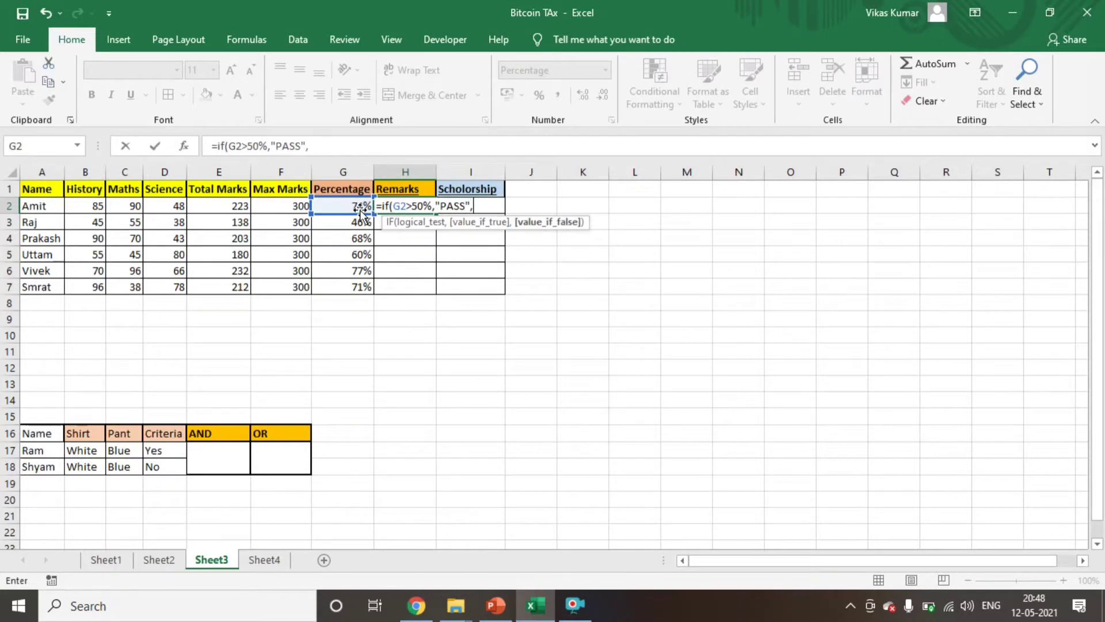
{"action": "type", "text": "\"FAIL\""}
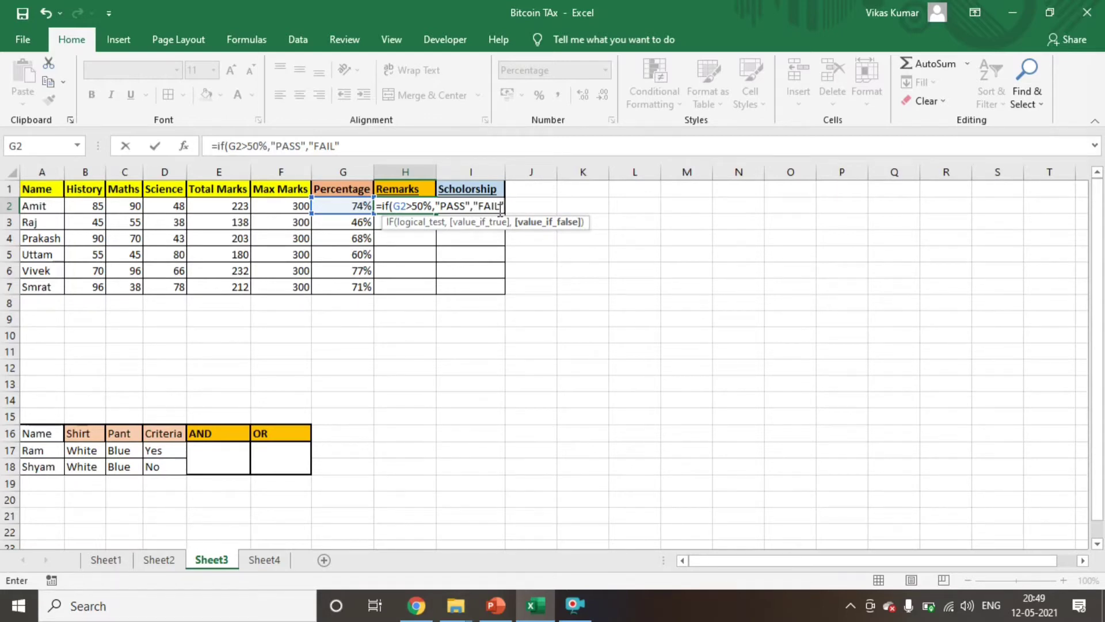
{"action": "type", "text": ")"}
{"action": "key", "text": "ctrl+Return"}
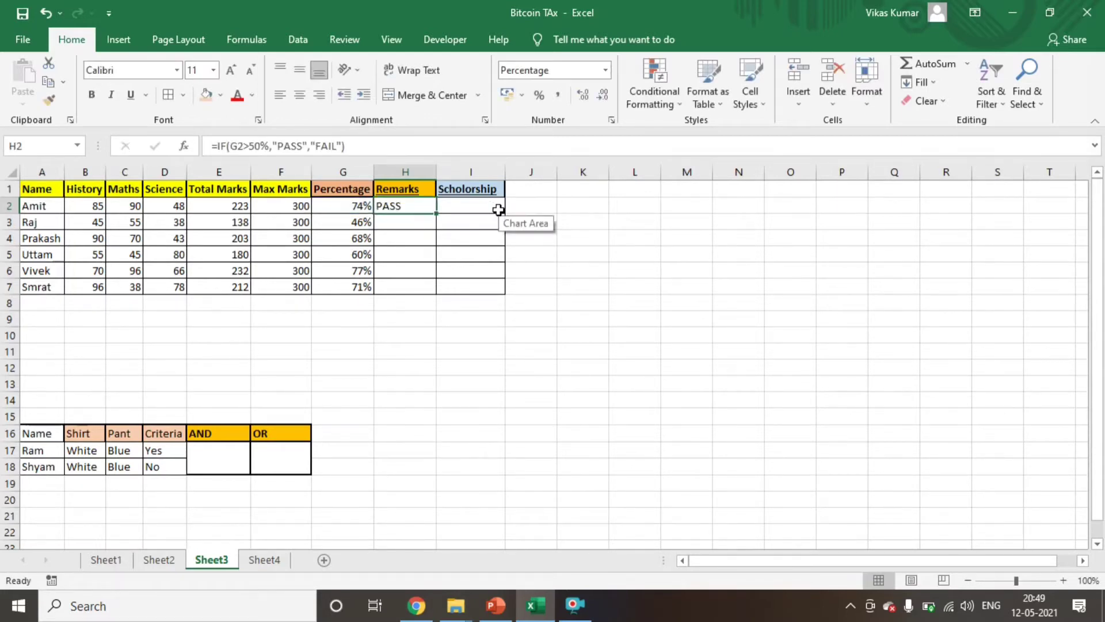
{"action": "double_click", "coordinate": [436, 213]}
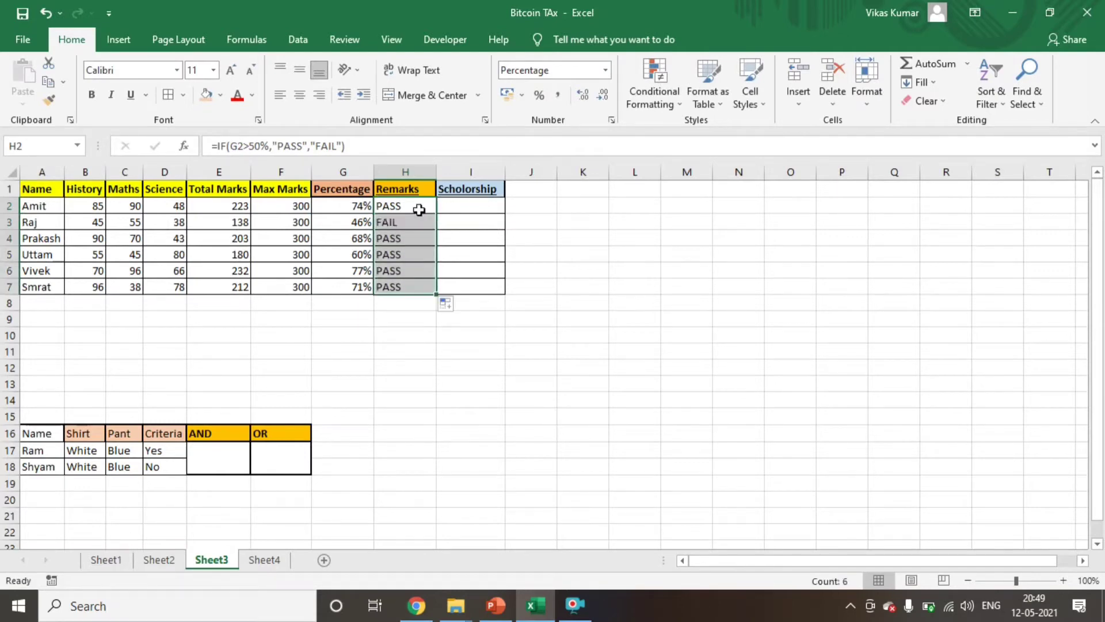
- Check the Remarks formulas and results in H2:H7 against the corresponding percentages and marks
{"action": "left_click", "coordinate": [412, 204]}
{"action": "key", "text": "Down"}
{"action": "key", "text": "Down"}
{"action": "key", "text": "Down"}
{"action": "key", "text": "Down"}
{"action": "key", "text": "Down"}
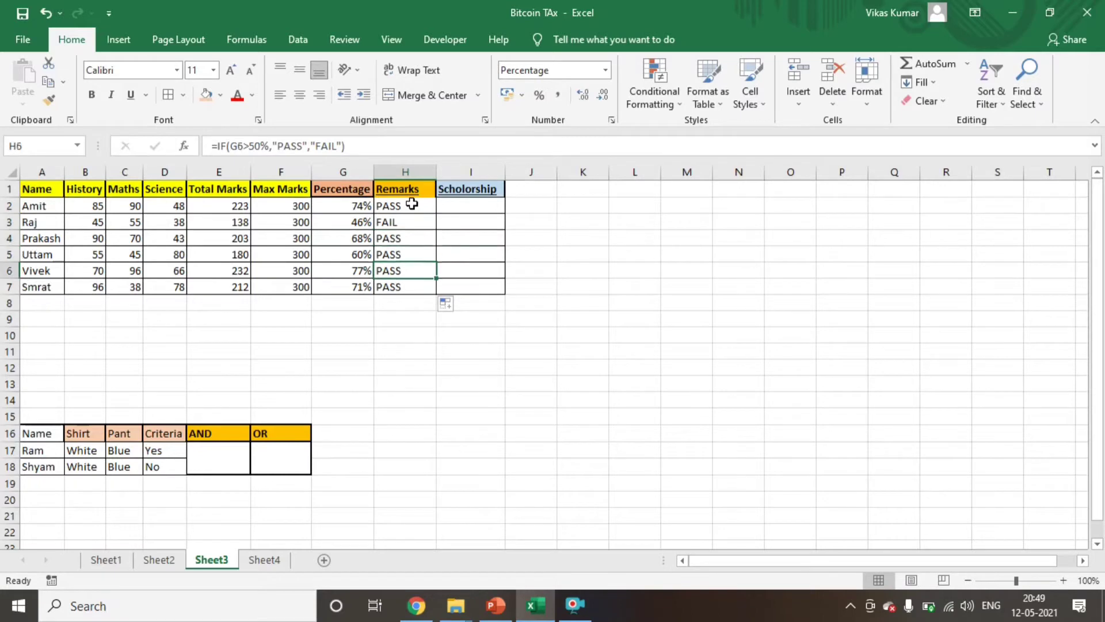
{"action": "key", "text": "Up"}
{"action": "key", "text": "Up"}
{"action": "key", "text": "Up"}
{"action": "key", "text": "Up"}
{"action": "key", "text": "Left"}
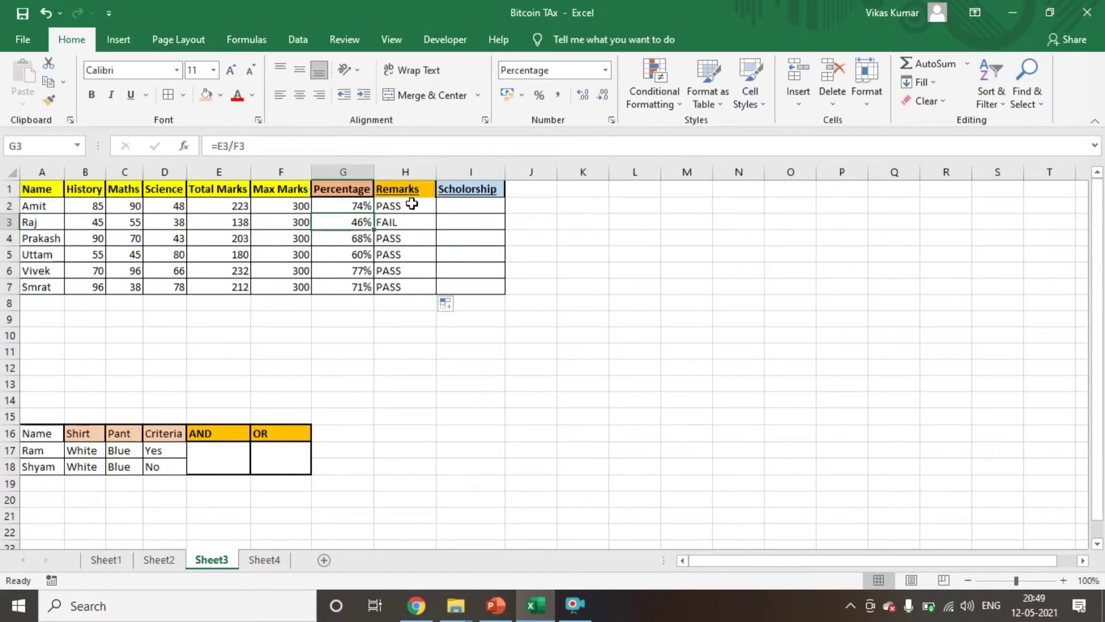
{"action": "key", "text": "Right"}
{"action": "key", "text": "Left"}
{"action": "key", "text": "Left"}
{"action": "key", "text": "Left"}
{"action": "key", "text": "Left"}
{"action": "key", "text": "Right"}
{"action": "key", "text": "Right"}
{"action": "key", "text": "Right"}
- Set both the Maths and History marks in row 2 to 40 to test the Remarks formula
{"action": "key", "text": "Up"}
{"action": "key", "text": "Right"}
{"action": "key", "text": "Left"}
{"action": "key", "text": "Left"}
{"action": "key", "text": "Left"}
{"action": "key", "text": "Left"}
{"action": "key", "text": "Left"}
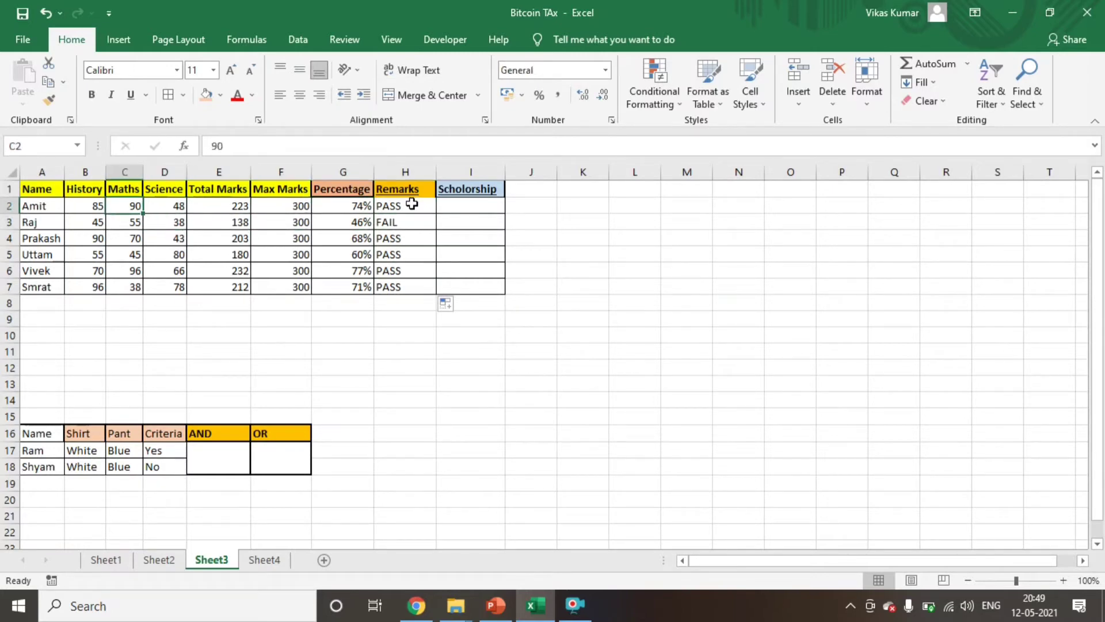
{"action": "type", "text": "40"}
{"action": "key", "text": "Return"}
{"action": "key", "text": "Up"}
{"action": "key", "text": "Left"}
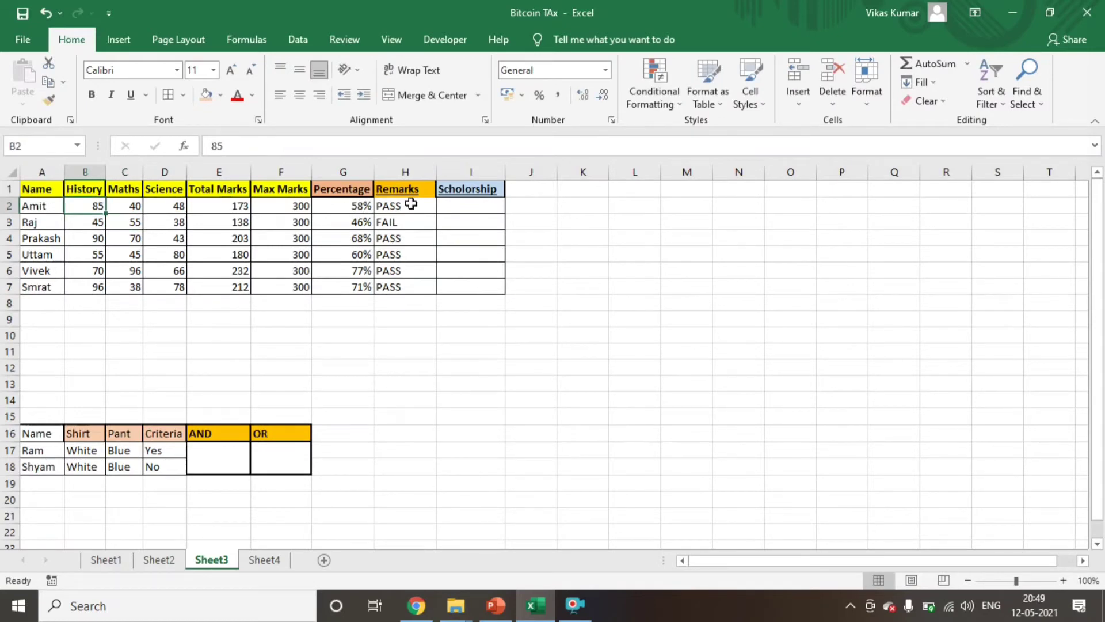
{"action": "type", "text": "40"}
{"action": "key", "text": "Return"}
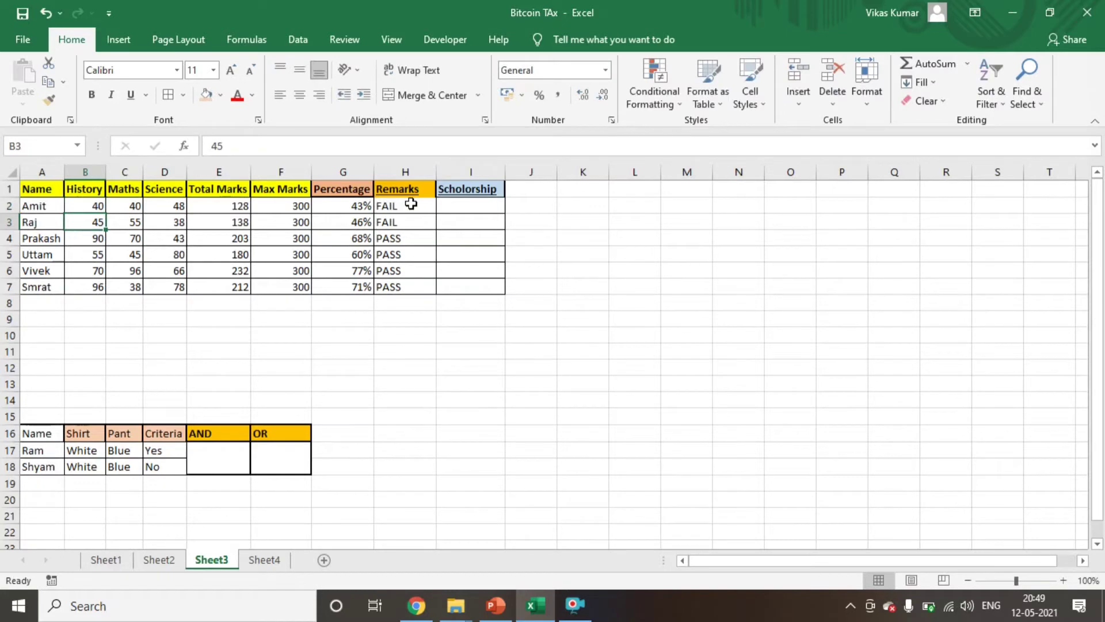
- Check the Remarks result in H2 and undo both mark changes in row 2
{"action": "left_click", "coordinate": [396, 206]}
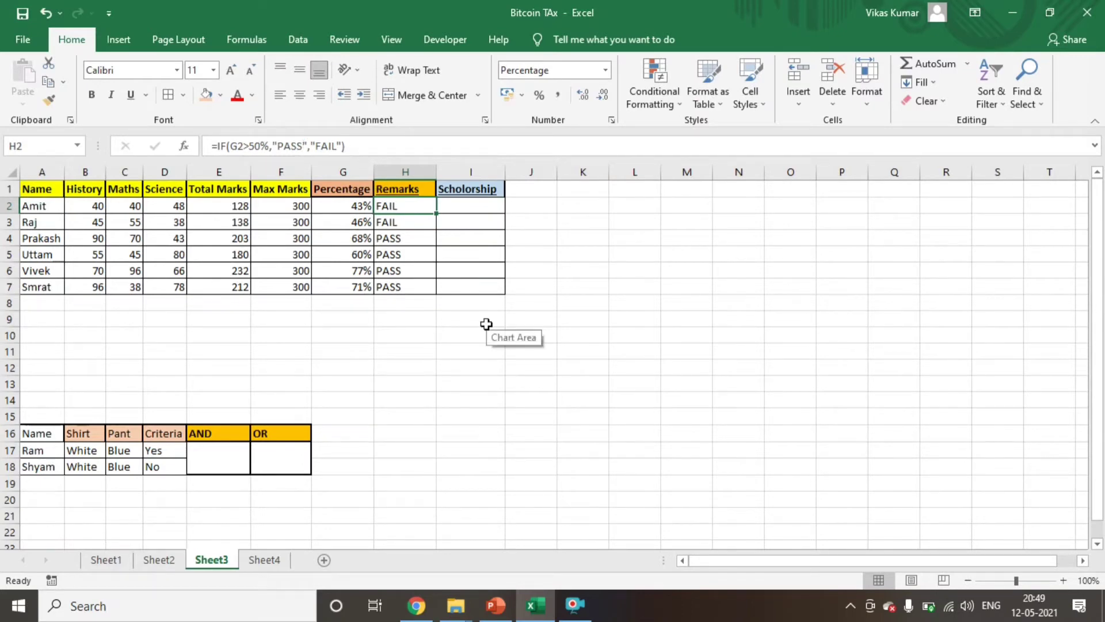
{"action": "key", "text": "ctrl+z"}
{"action": "key", "text": "ctrl+z"}
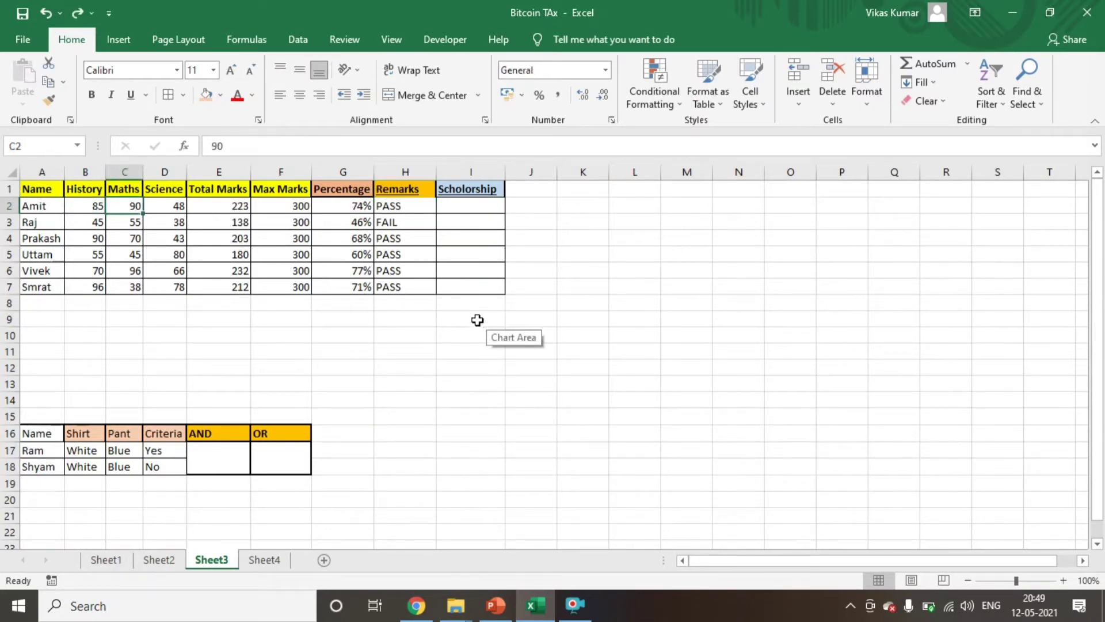
{"action": "left_click", "coordinate": [426, 208]}
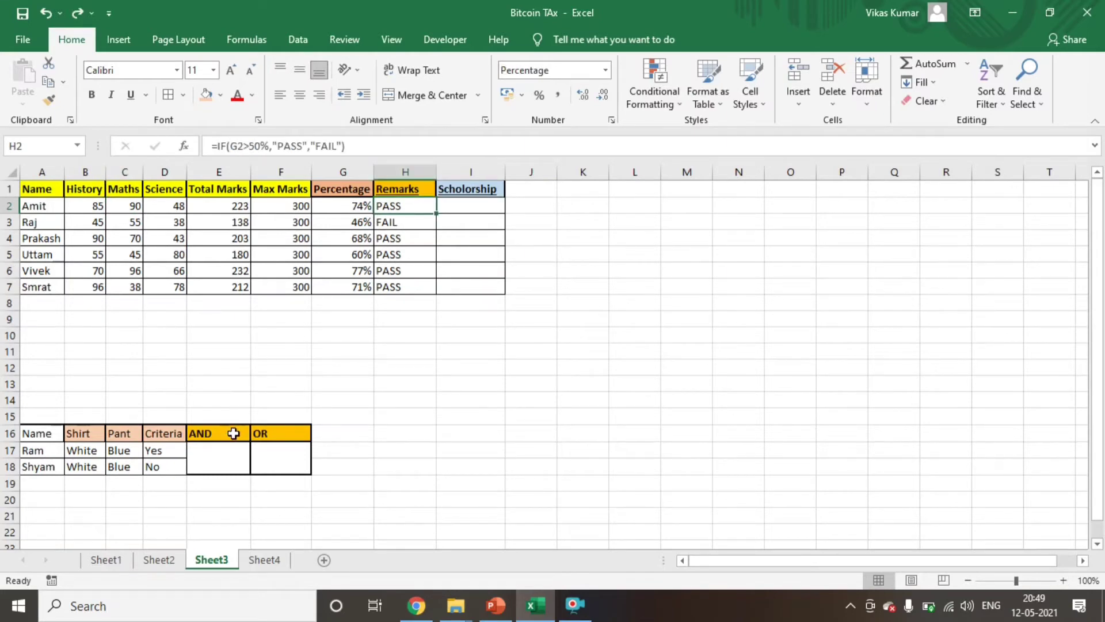
- Examine the Shirt and Pant headings and the row 17 entries in the AND/OR example table
{"action": "left_click", "coordinate": [219, 452]}
{"action": "key", "text": "Left"}
{"action": "key", "text": "Left"}
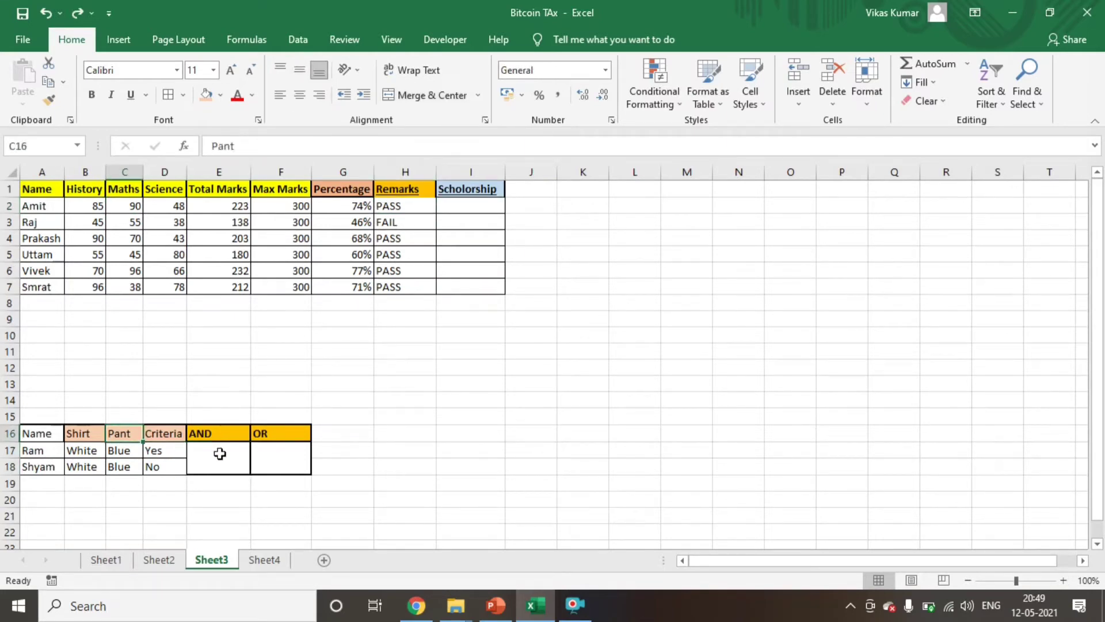
{"action": "key", "text": "Up"}
{"action": "key", "text": "Left"}
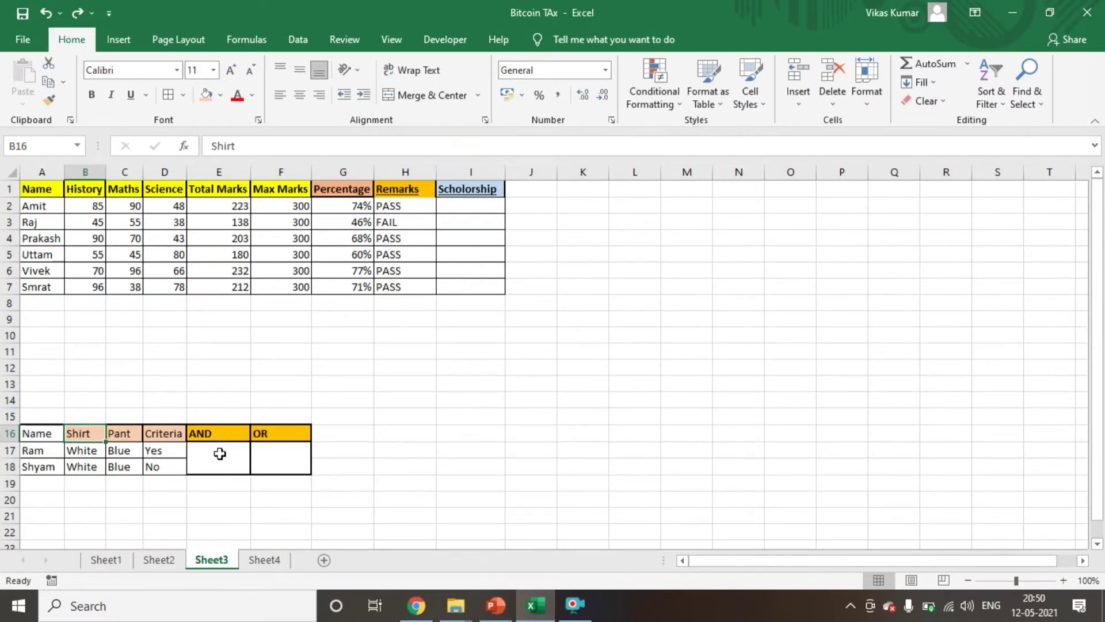
{"action": "key", "text": "Down"}
{"action": "key", "text": "Left"}
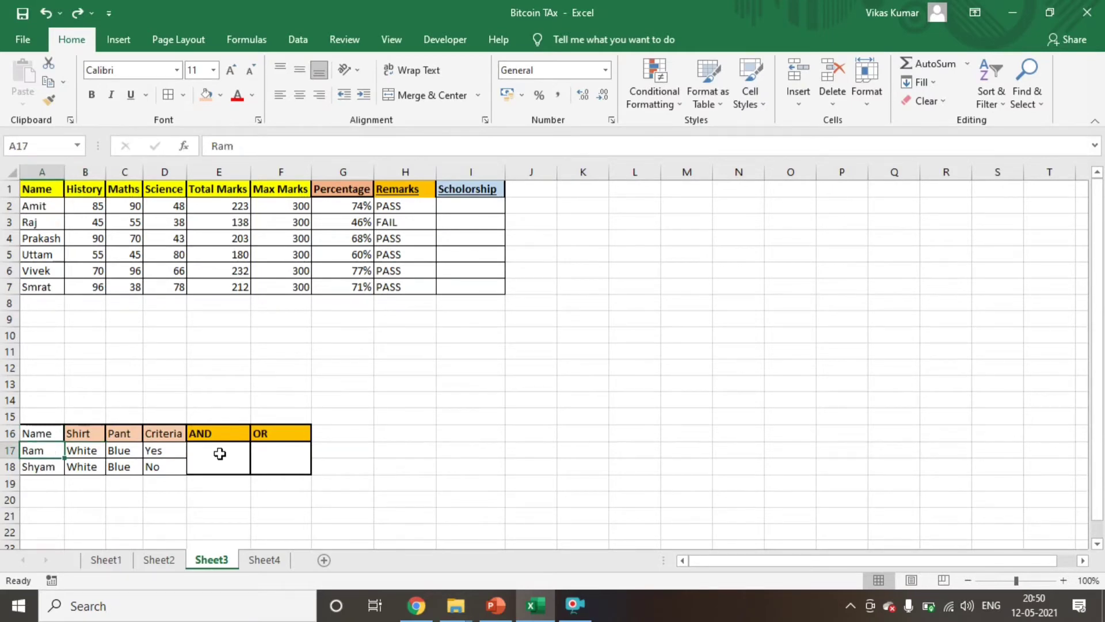
{"action": "key", "text": "Right"}
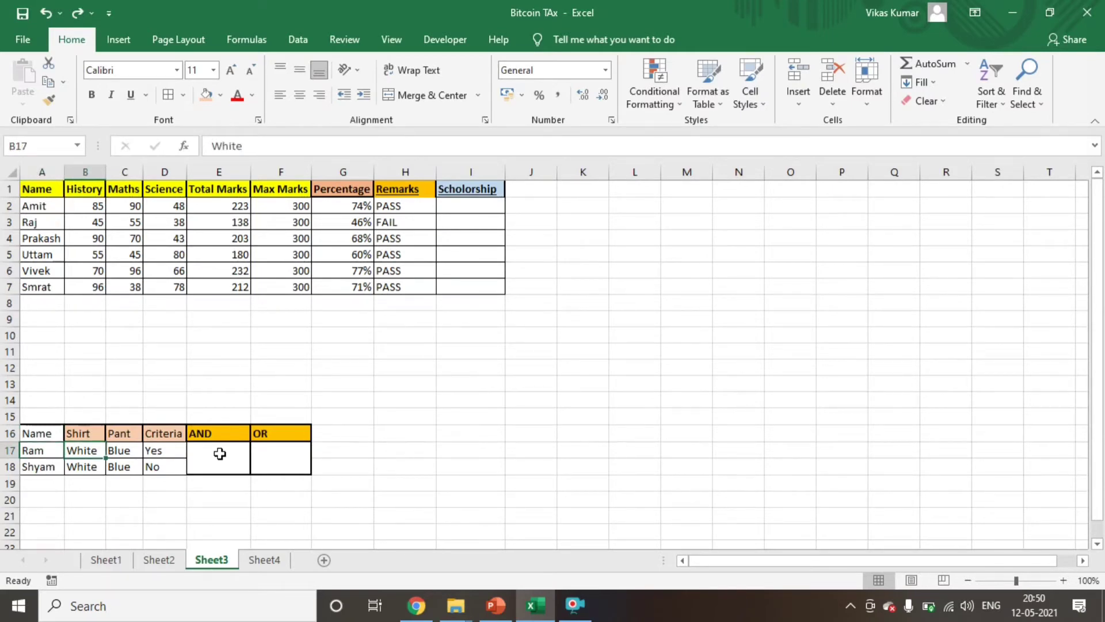
{"action": "key", "text": "Right"}
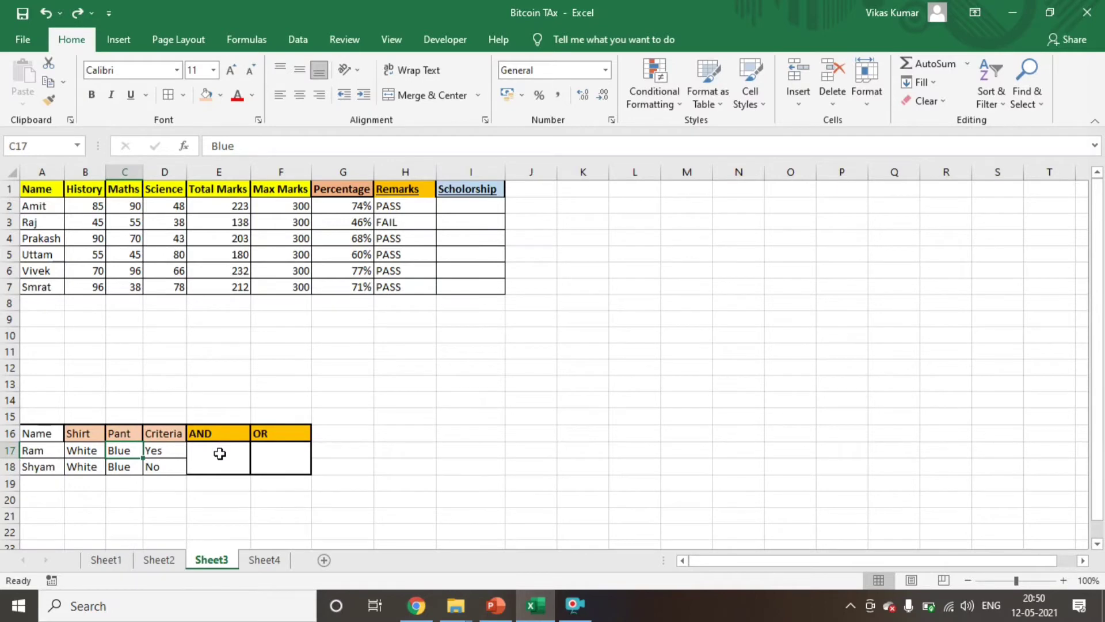
- Fill the Criteria value Yes from D17 down into D18
{"action": "key", "text": "Right"}
{"action": "key", "text": "shift+Down"}
{"action": "key", "text": "ctrl+d"}
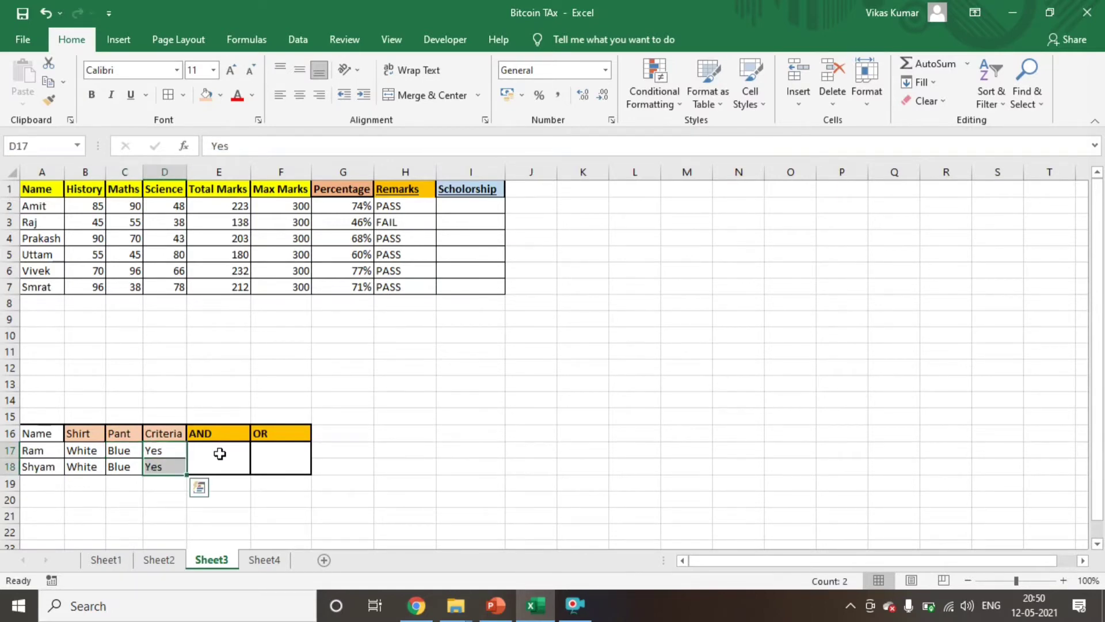
- Compare the Shirt, Pant and Criteria entries of rows 17 and 18 in the example table
{"action": "key", "text": "Up"}
{"action": "key", "text": "Right"}
{"action": "key", "text": "Left"}
{"action": "key", "text": "Home"}
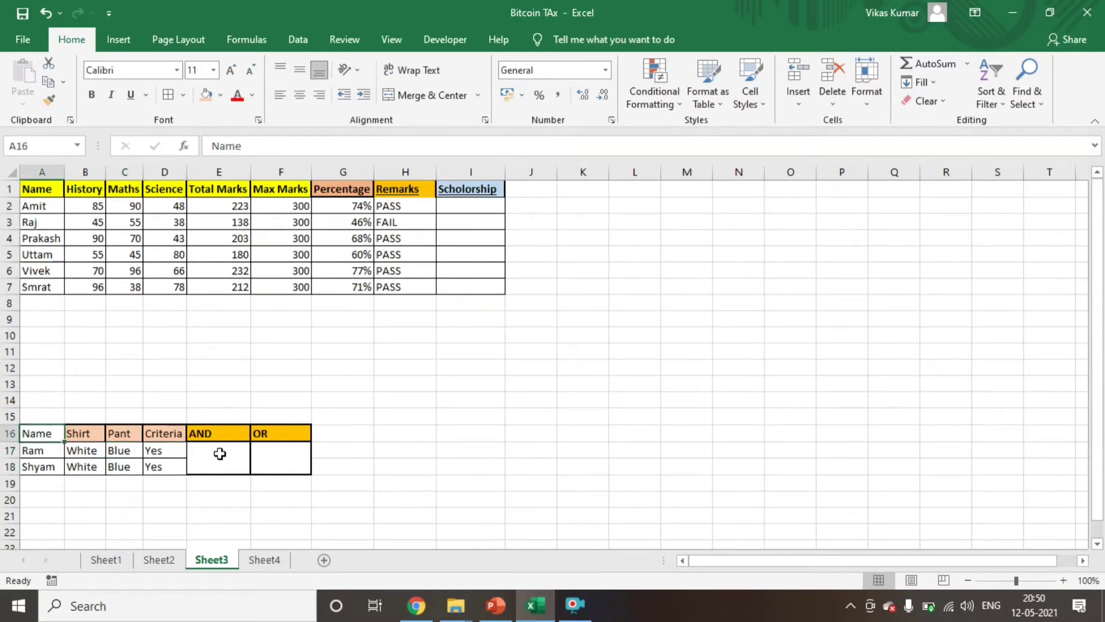
{"action": "key", "text": "Down"}
{"action": "key", "text": "Right"}
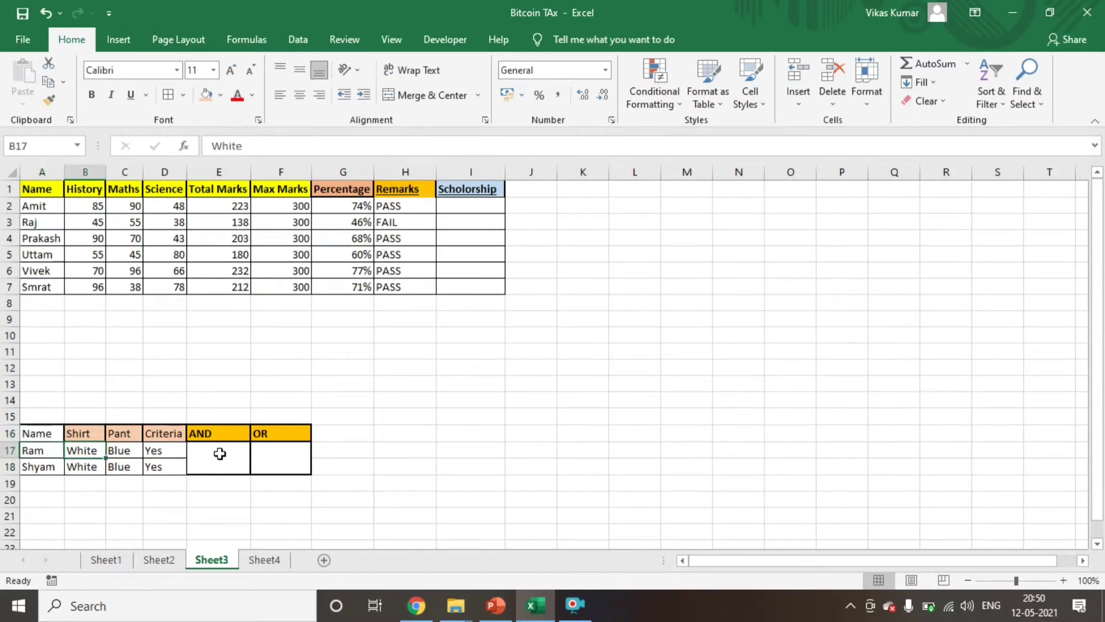
{"action": "key", "text": "Down"}
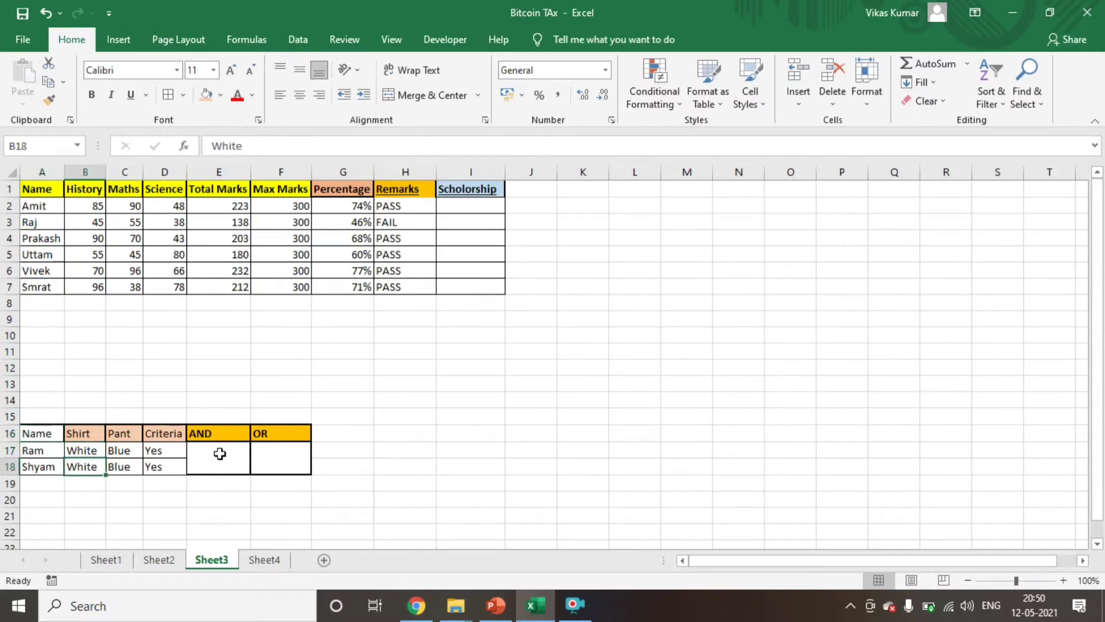
{"action": "key", "text": "Right"}
{"action": "key", "text": "Up"}
{"action": "key", "text": "Down"}
{"action": "key", "text": "Up"}
{"action": "key", "text": "Right"}
{"action": "key", "text": "Down"}
{"action": "key", "text": "Up"}
{"action": "key", "text": "Down"}
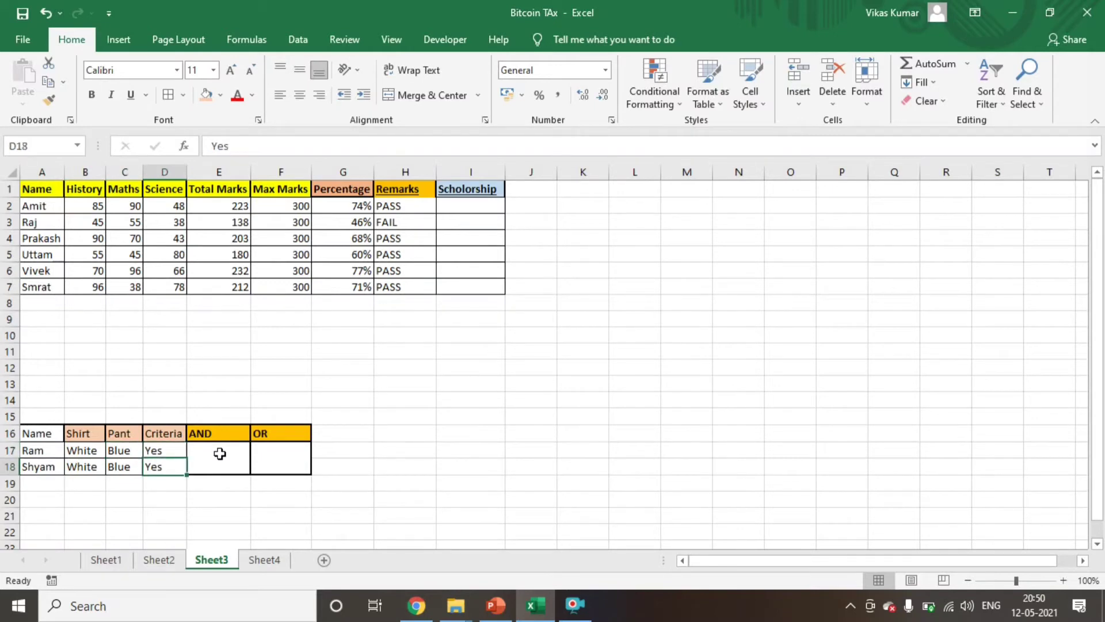
- Choose Yes for the merged AND result cell E17
{"action": "key", "text": "Right"}
{"action": "key", "text": "alt+Down"}
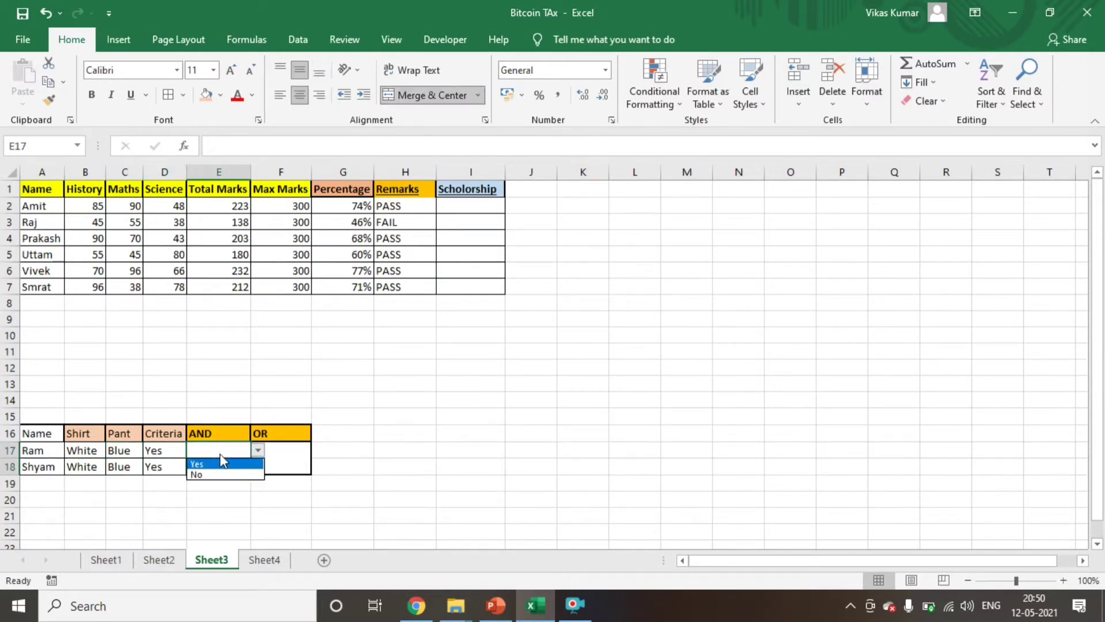
{"action": "key", "text": "Return"}
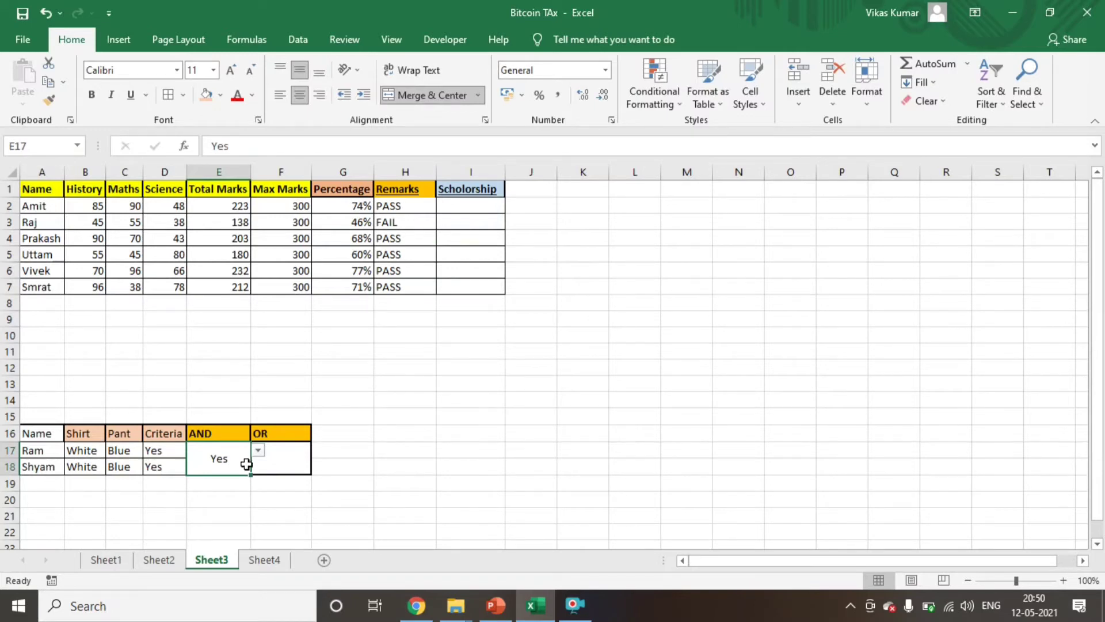
- Review the row 17 and 18 conditions that determine the AND result
{"action": "key", "text": "Left"}
{"action": "key", "text": "Left"}
{"action": "key", "text": "Left"}
{"action": "key", "text": "Left"}
{"action": "key", "text": "Right"}
{"action": "key", "text": "Right"}
{"action": "key", "text": "Right"}
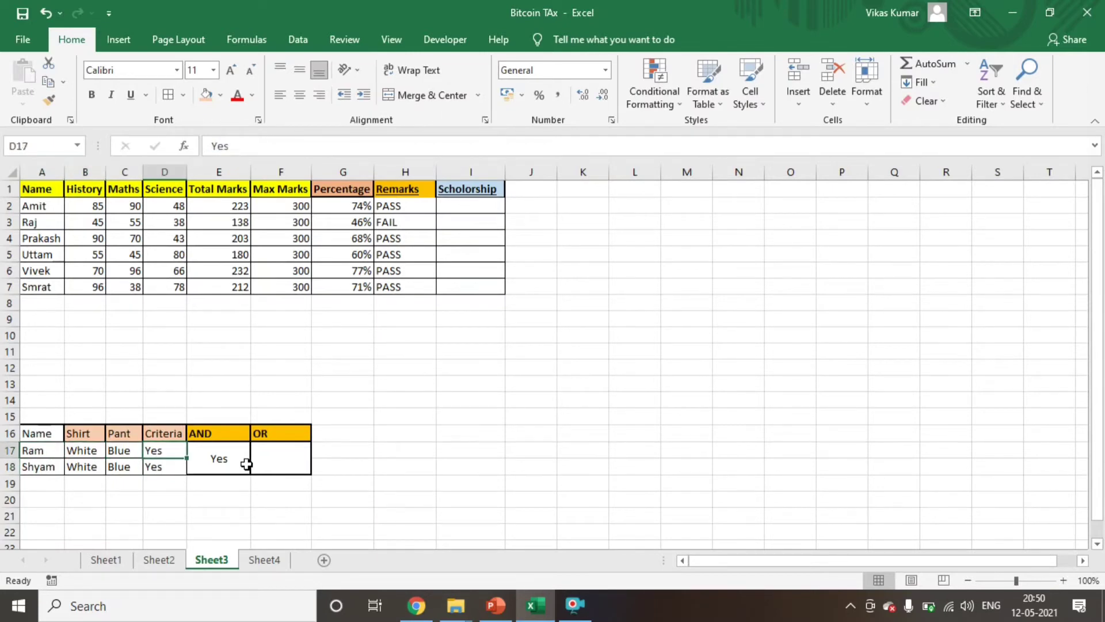
{"action": "key", "text": "Left"}
{"action": "key", "text": "Left"}
{"action": "key", "text": "Left"}
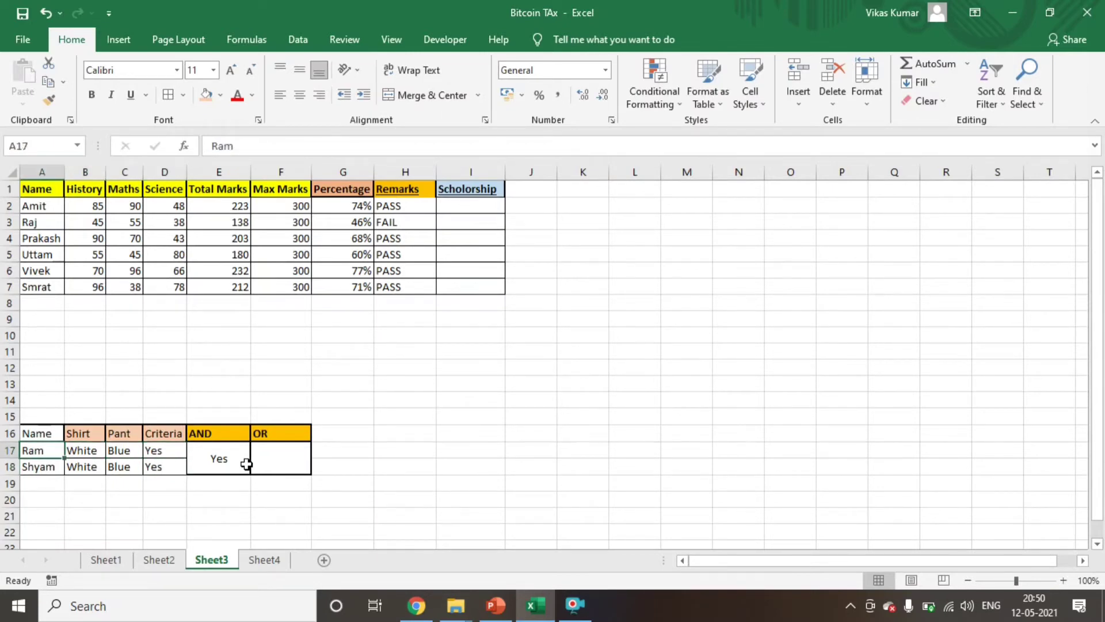
{"action": "key", "text": "Right"}
{"action": "key", "text": "Right"}
{"action": "key", "text": "Down"}
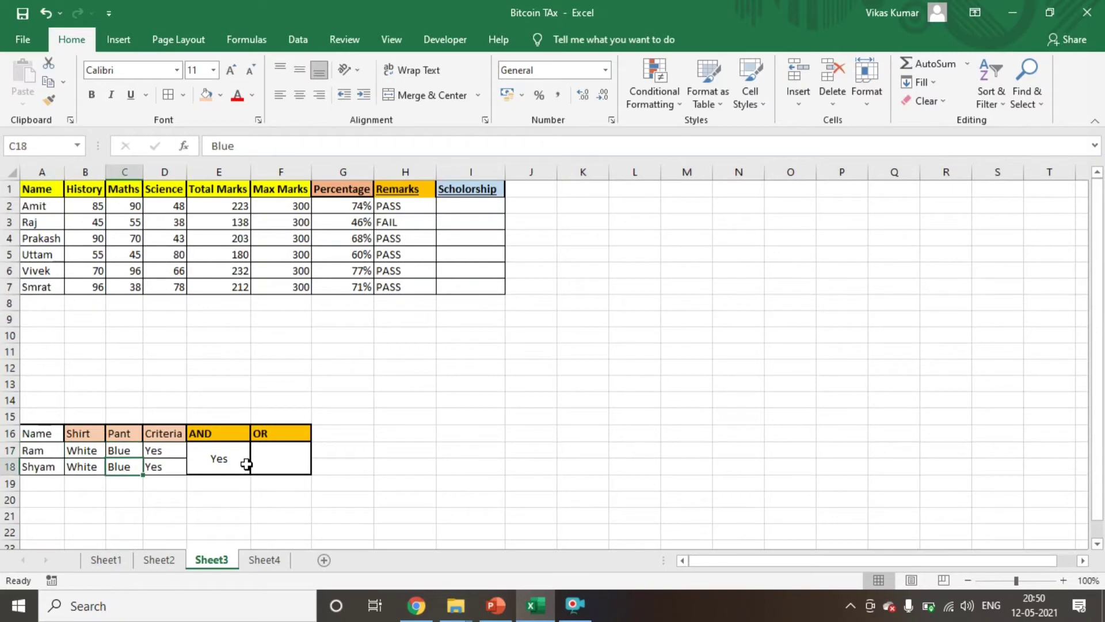
- Change the Pant entry in C18 of the example table to Black
{"action": "key", "text": "Up"}
{"action": "key", "text": "Left"}
{"action": "key", "text": "Left"}
{"action": "key", "text": "Right"}
{"action": "key", "text": "Right"}
{"action": "key", "text": "Down"}
{"action": "type", "text": "Black"}
{"action": "key", "text": "Return"}
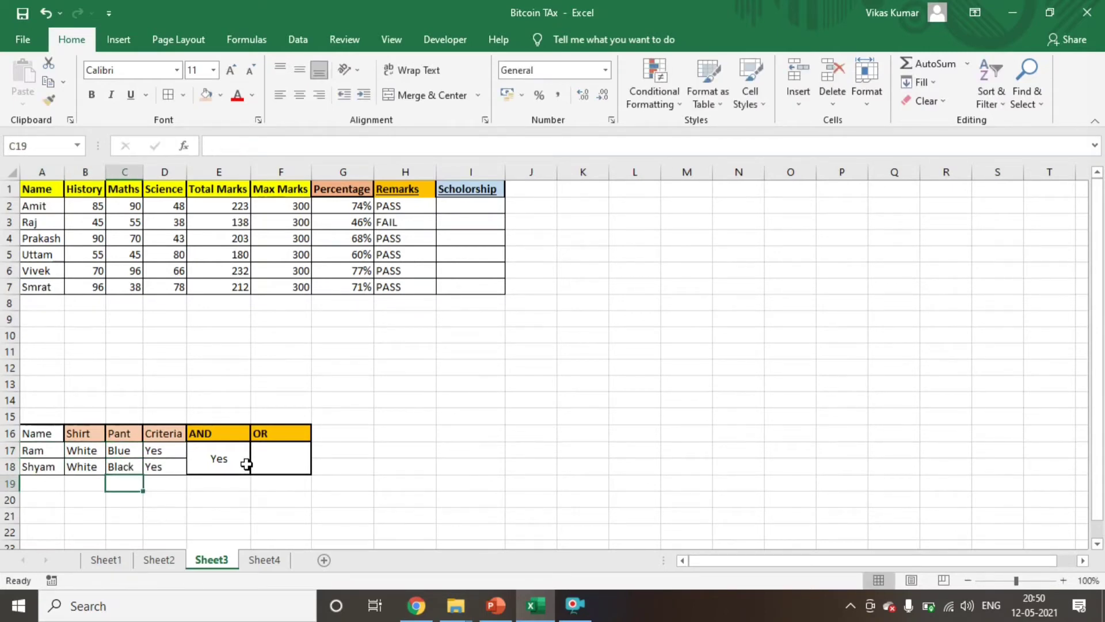
- Change the Criteria entry in D18 of the example table to No
{"action": "key", "text": "Up"}
{"action": "key", "text": "Right"}
{"action": "type", "text": "No"}
{"action": "key", "text": "Return"}
- Compare the Shirt and Pant entries of rows 17 and 18 before deciding the AND result
{"action": "key", "text": "Left"}
{"action": "key", "text": "Up"}
{"action": "key", "text": "Up"}
{"action": "key", "text": "Left"}
{"action": "key", "text": "Right"}
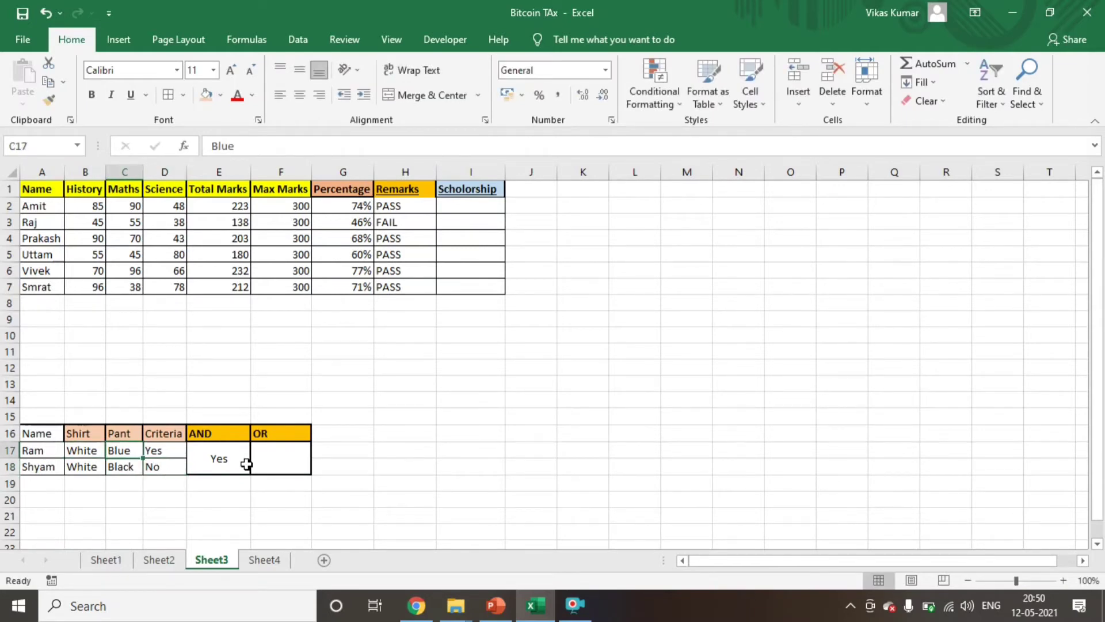
{"action": "key", "text": "Left"}
{"action": "key", "text": "Down"}
{"action": "key", "text": "Right"}
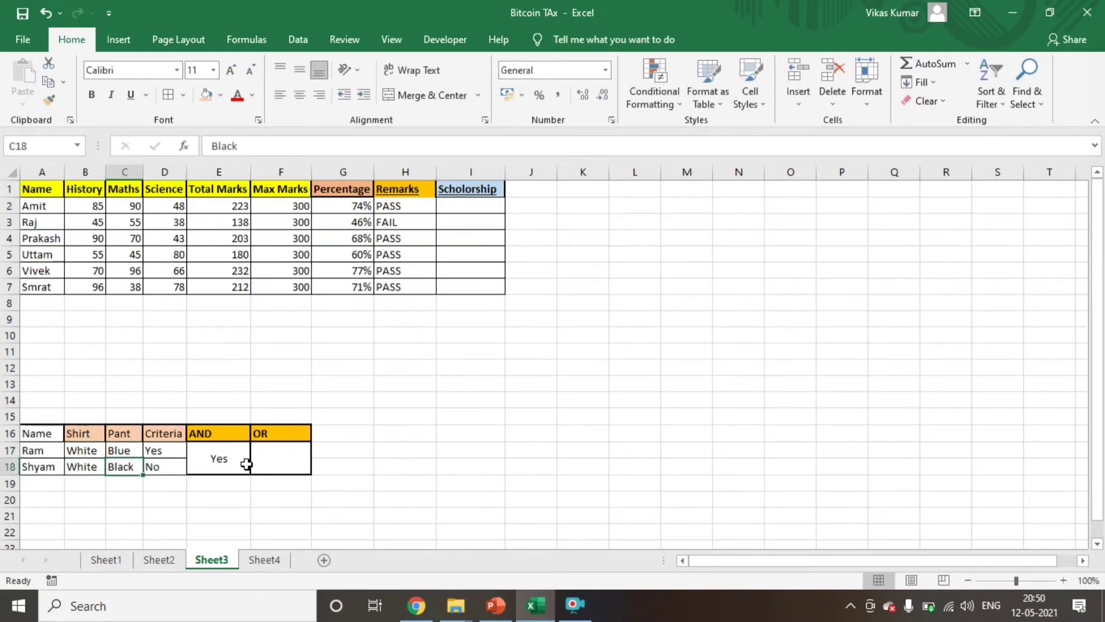
- Choose No for the merged AND result cell E17
{"action": "key", "text": "Right"}
{"action": "left_click", "coordinate": [246, 464]}
{"action": "key", "text": "alt+Down"}
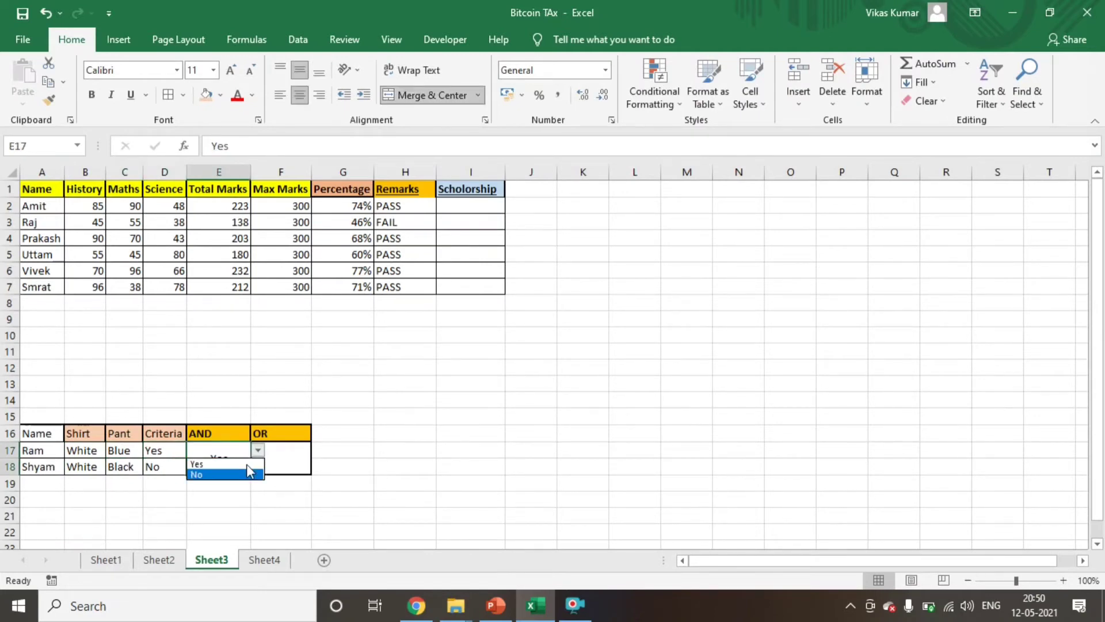
{"action": "left_click", "coordinate": [246, 463]}
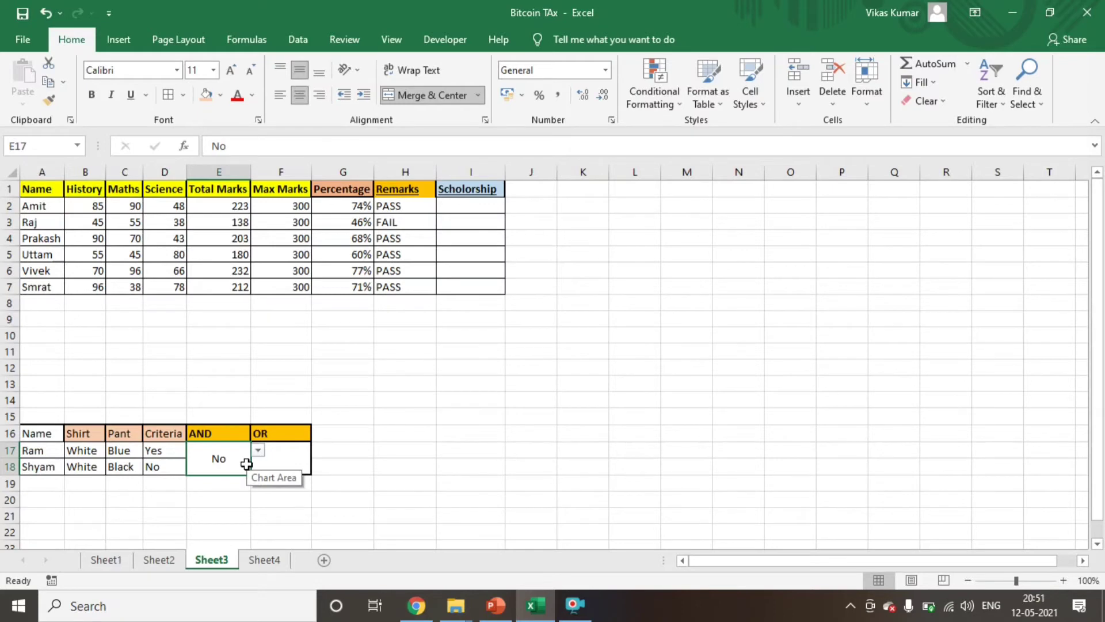
- Clear the AND result in E17 and fill the Criteria value Yes from D17 down to D18
{"action": "key", "text": "Delete"}
{"action": "key", "text": "Left"}
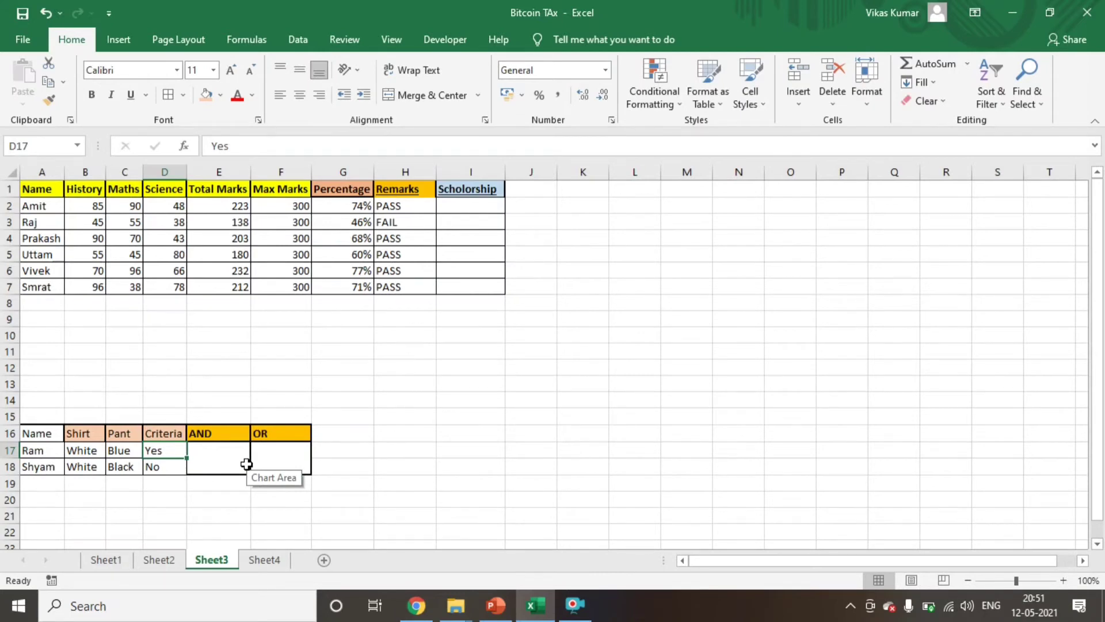
{"action": "key", "text": "shift+Down"}
{"action": "key", "text": "ctrl+d"}
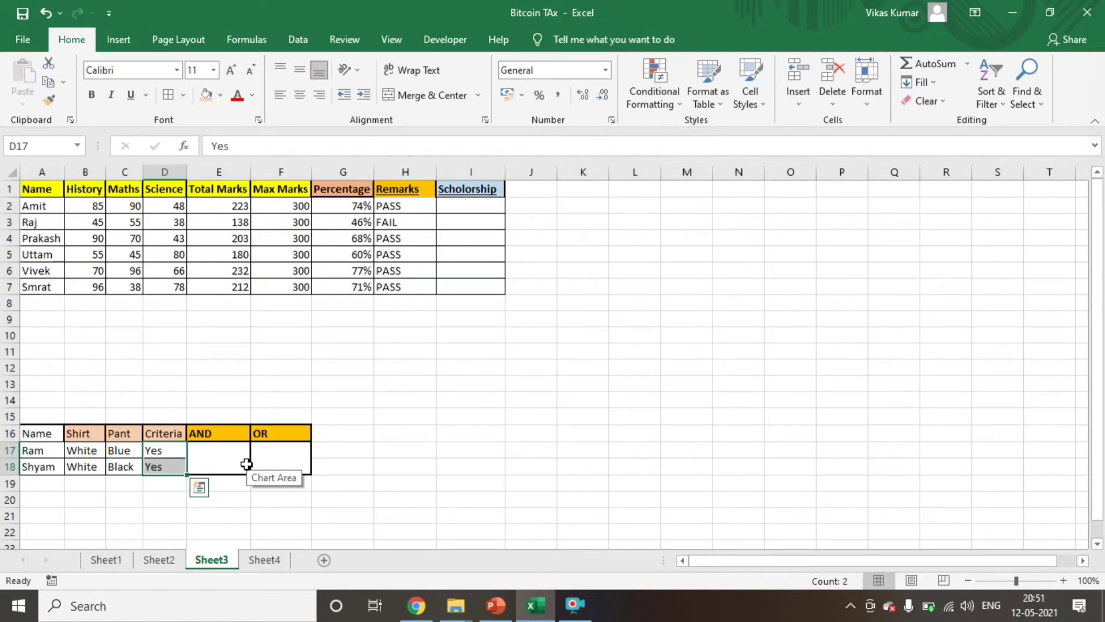
- Review the Shirt and Pant entries of rows 17 and 18 for the OR example
{"action": "key", "text": "Left"}
{"action": "key", "text": "Left"}
{"action": "key", "text": "Left"}
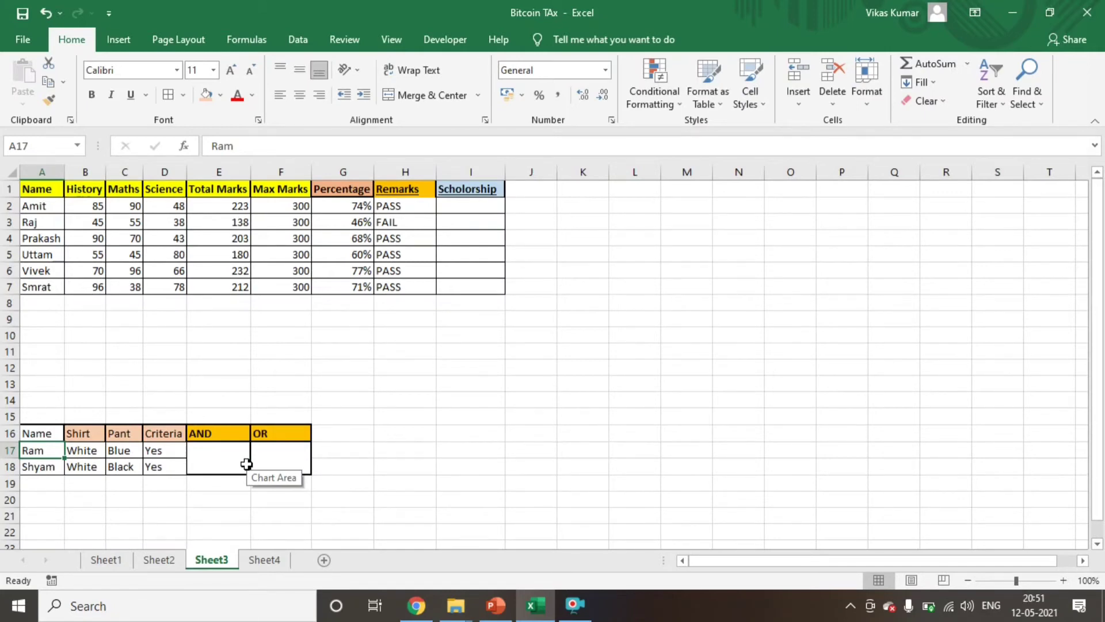
{"action": "key", "text": "Right"}
{"action": "key", "text": "Down"}
{"action": "key", "text": "Up"}
{"action": "key", "text": "Right"}
{"action": "key", "text": "Down"}
{"action": "key", "text": "Left"}
- Restore the Pant entry in C18 of the example table to Blue
{"action": "key", "text": "Right"}
{"action": "key", "text": "ctrl+z"}
{"action": "key", "text": "Up"}
{"action": "key", "text": "Left"}
{"action": "key", "text": "Down"}
{"action": "key", "text": "Right"}
{"action": "key", "text": "Up"}
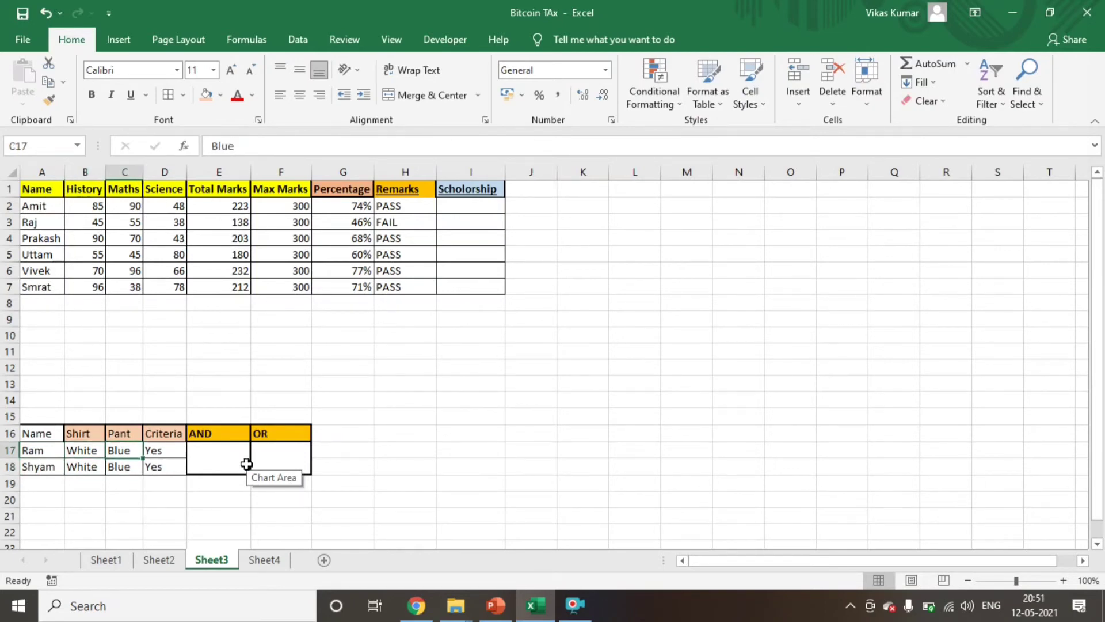
- Check the Criteria entries in D17:D18 and choose Yes for the merged OR result cell F17
{"action": "key", "text": "Right"}
{"action": "key", "text": "shift+Down"}
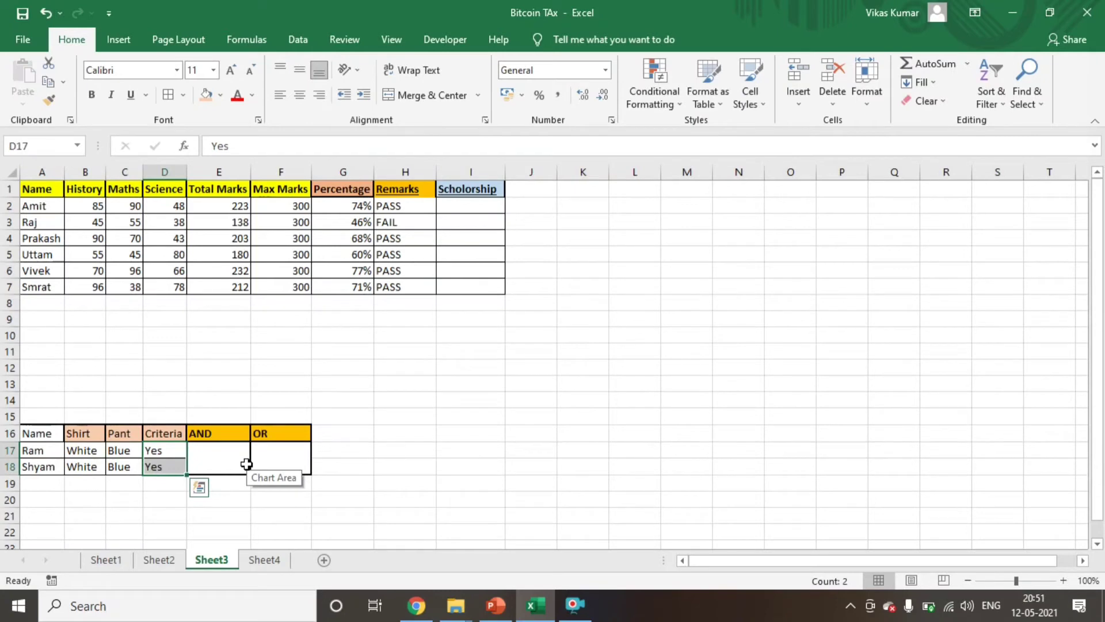
{"action": "key", "text": "Right"}
{"action": "key", "text": "Right"}
{"action": "key", "text": "alt+Down"}
{"action": "key", "text": "Return"}
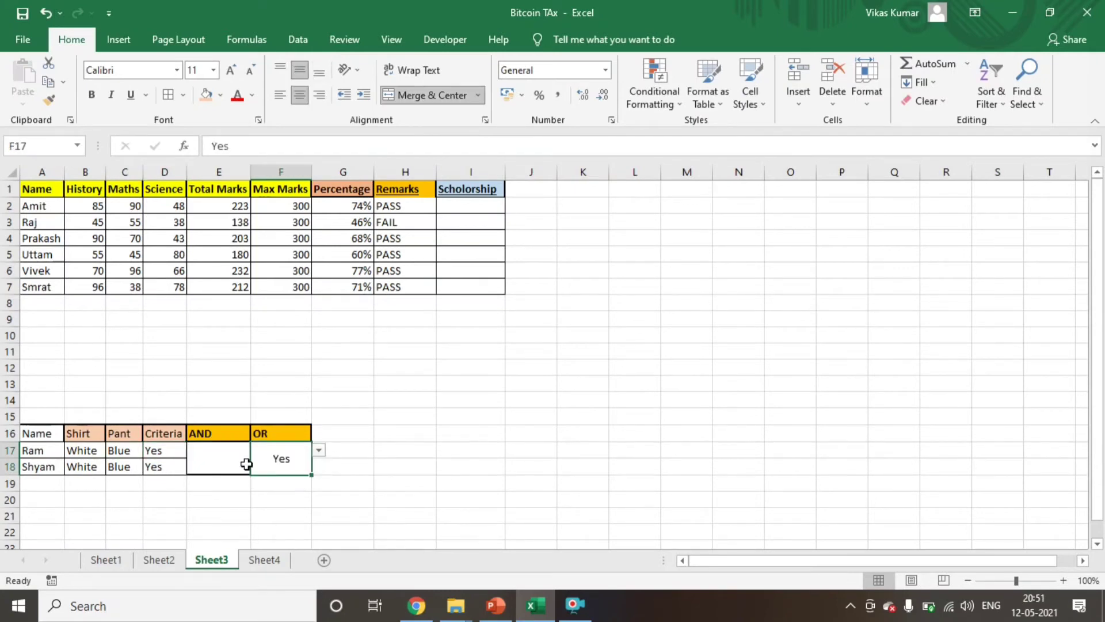
- Clear the OR result in the merged cell F17
{"action": "key", "text": "Left"}
{"action": "key", "text": "Left"}
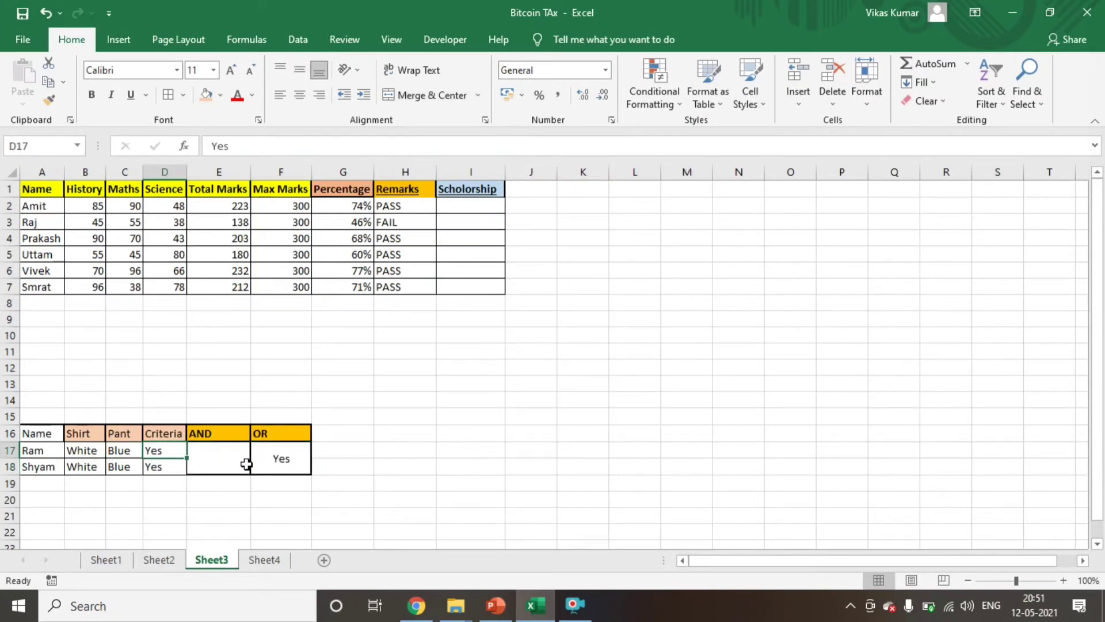
{"action": "key", "text": "Right"}
{"action": "key", "text": "Right"}
{"action": "key", "text": "Delete"}
- Change the row 17 Pant entry in C17 to Black and its Criteria entry in D17 to No
{"action": "key", "text": "Left"}
{"action": "key", "text": "Left"}
{"action": "key", "text": "Left"}
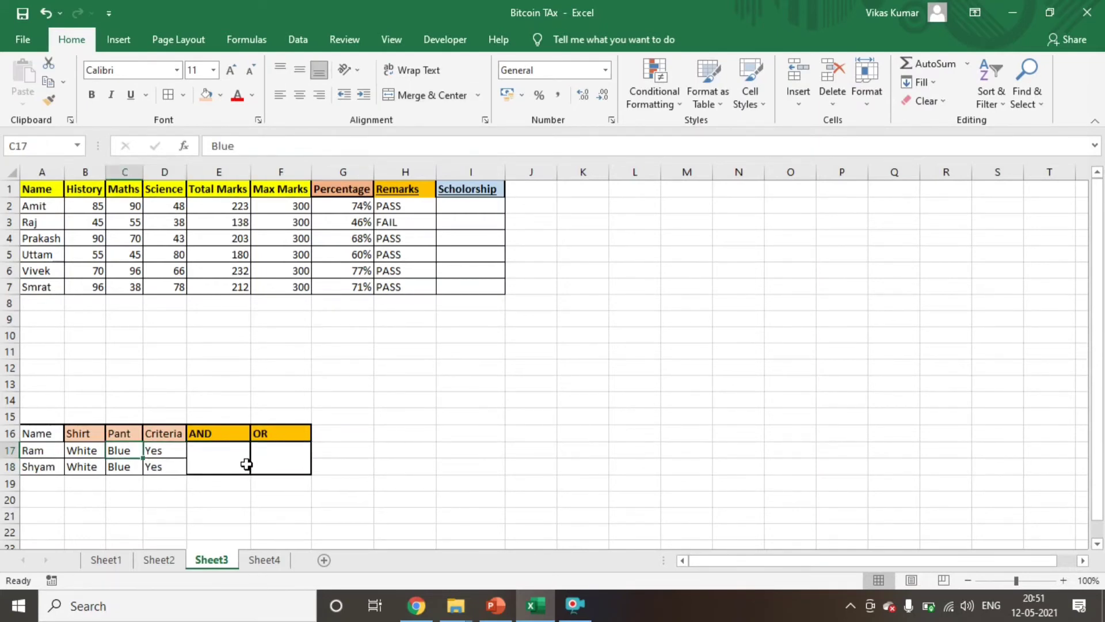
{"action": "type", "text": "Black"}
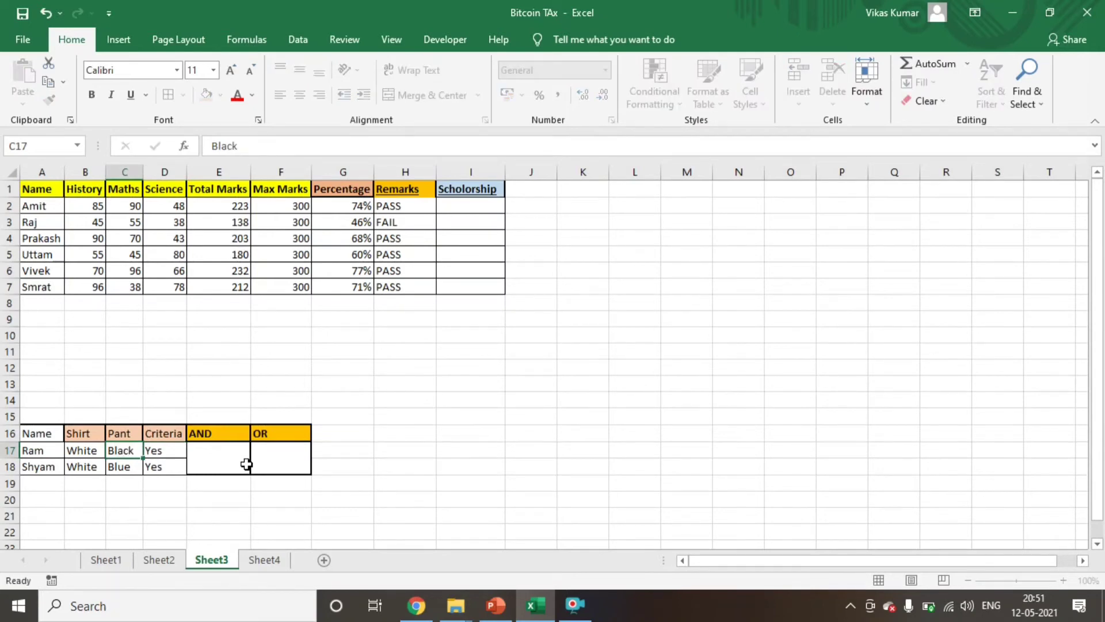
{"action": "key", "text": "Return"}
{"action": "key", "text": "Up"}
{"action": "key", "text": "Right"}
{"action": "type", "text": "No"}
{"action": "key", "text": "Return"}
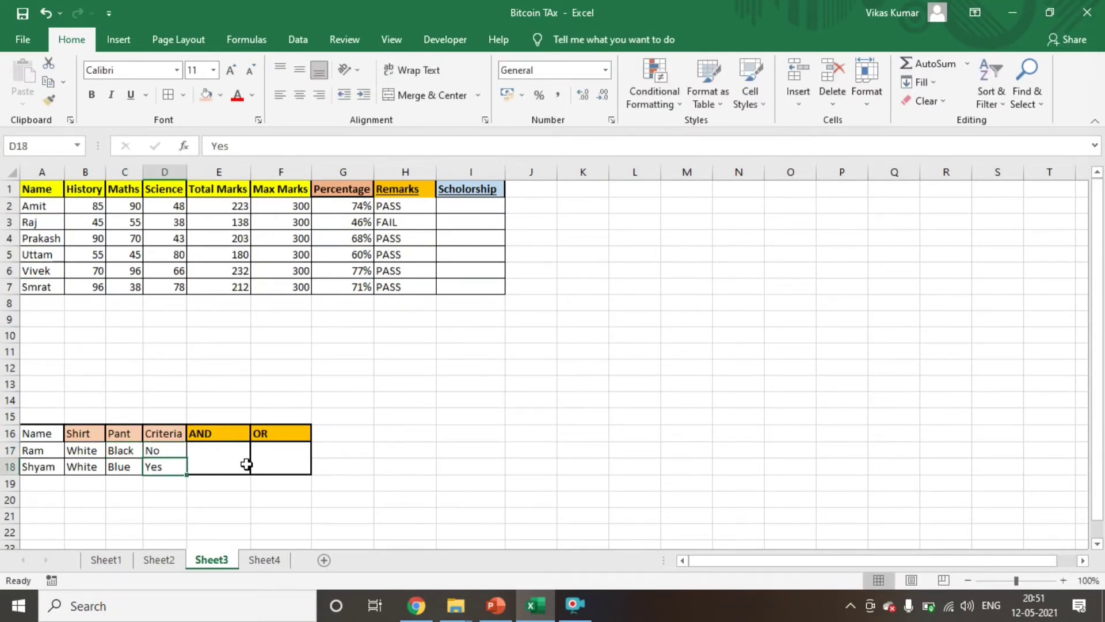
- Compare the Shirt, Pant and Criteria entries of rows 17 and 18 to decide the OR result
{"action": "key", "text": "Up"}
{"action": "key", "text": "Left"}
{"action": "key", "text": "Left"}
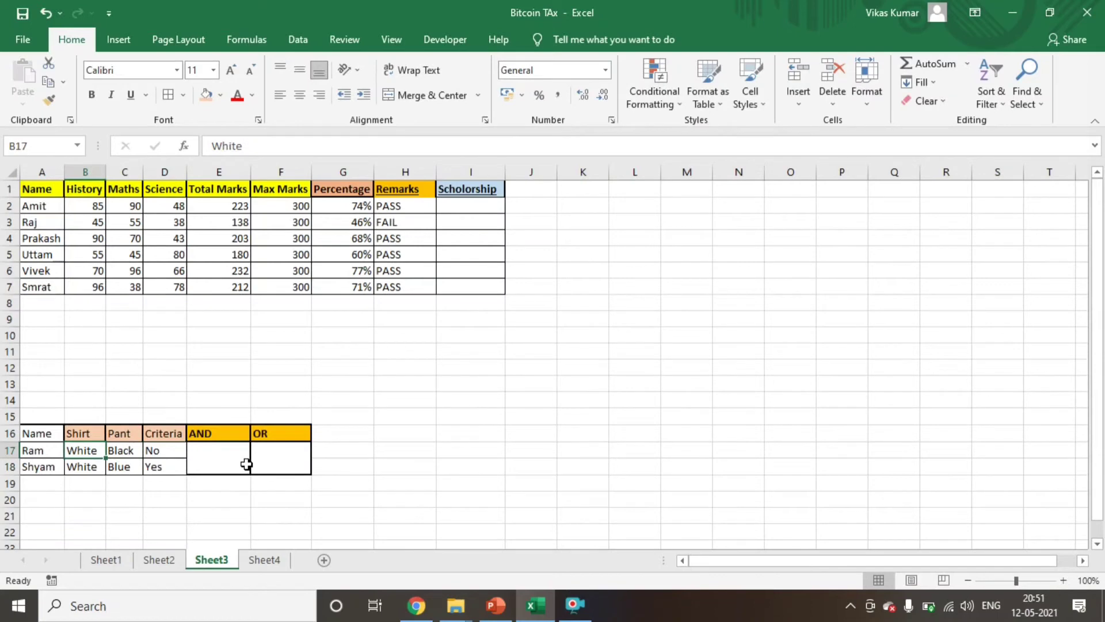
{"action": "key", "text": "Down"}
{"action": "key", "text": "Up"}
{"action": "key", "text": "Right"}
{"action": "key", "text": "Right"}
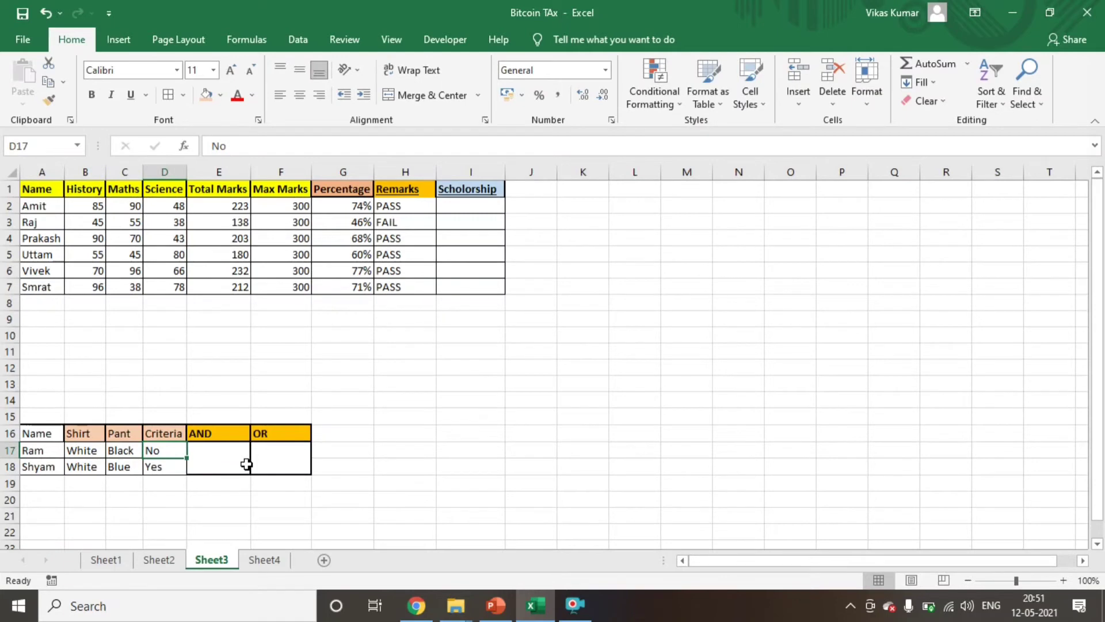
{"action": "key", "text": "Down"}
{"action": "key", "text": "Left"}
{"action": "key", "text": "Left"}
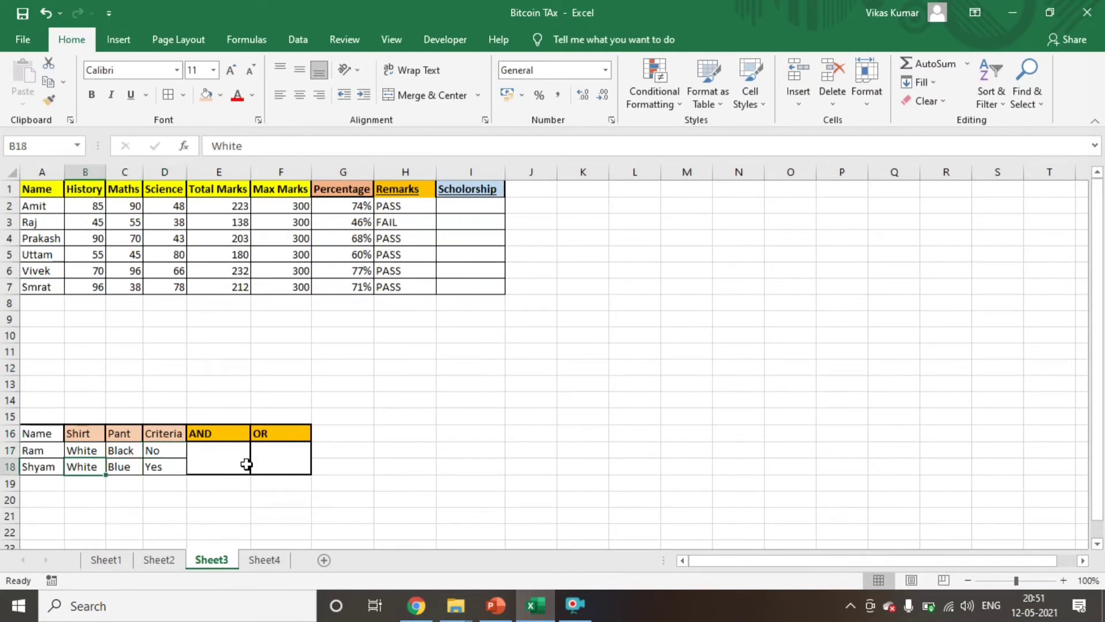
{"action": "key", "text": "Right"}
{"action": "key", "text": "Right"}
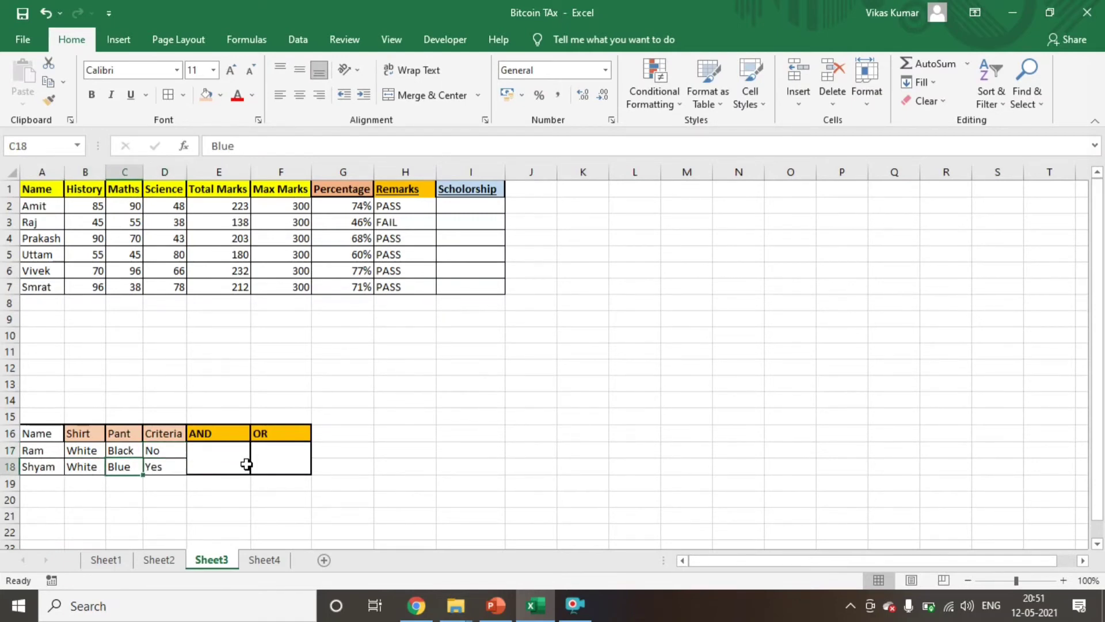
{"action": "key", "text": "Right"}
{"action": "key", "text": "Left"}
{"action": "key", "text": "Up"}
{"action": "key", "text": "Down"}
{"action": "key", "text": "Right"}
- Choose Yes for the merged OR result cell F17
{"action": "key", "text": "Right"}
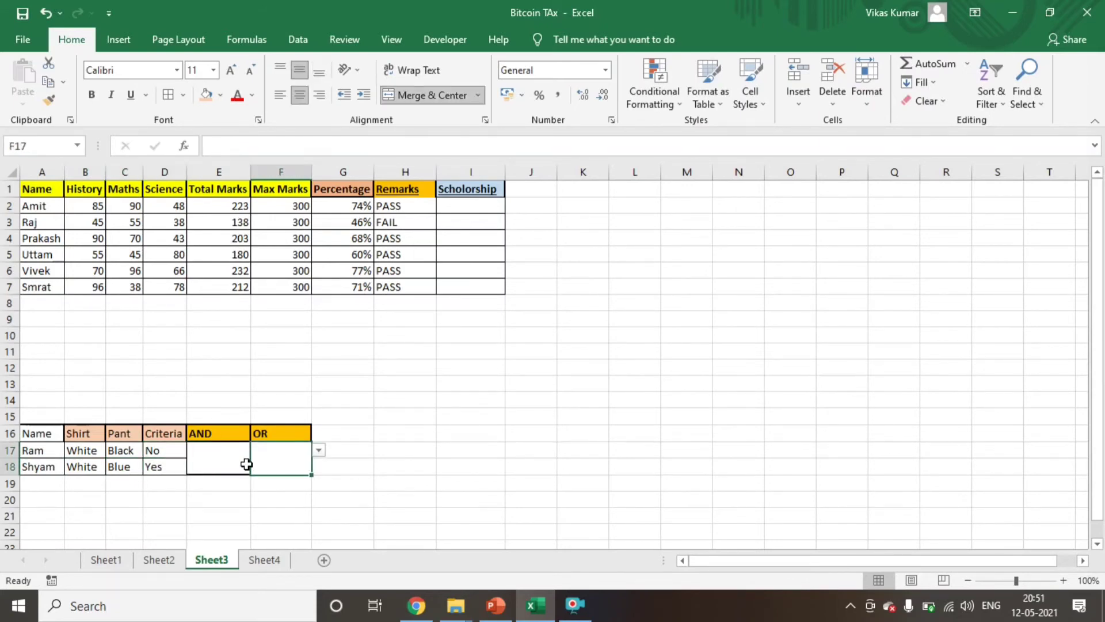
{"action": "key", "text": "alt+Down"}
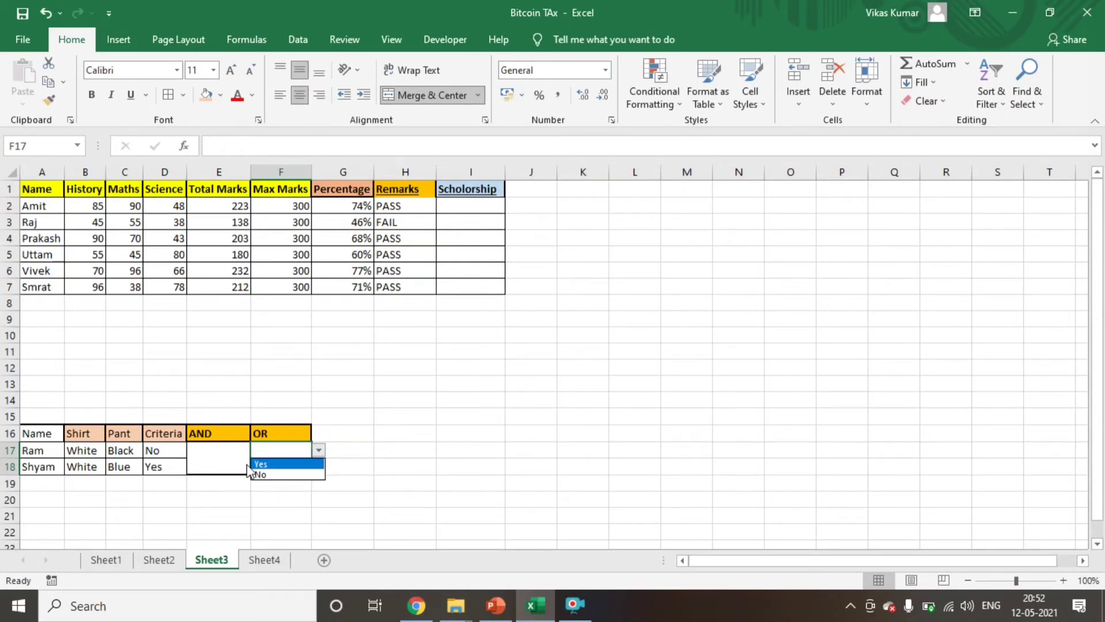
{"action": "key", "text": "Return"}
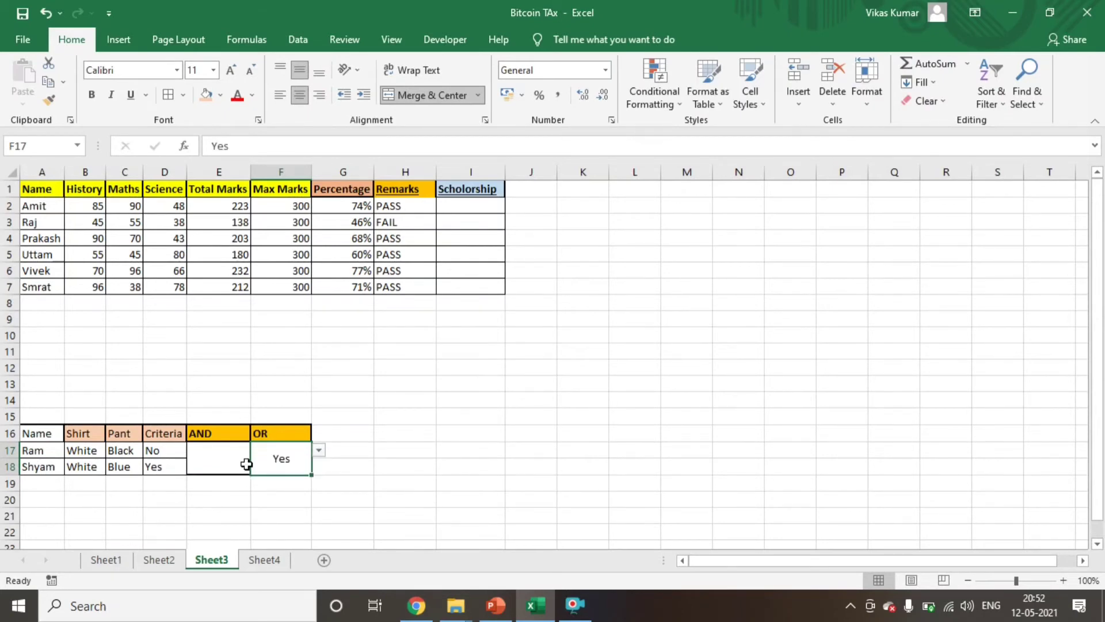
- Fill the Criteria value No and the Pant value Black from row 17 down to row 18
{"action": "key", "text": "Left"}
{"action": "key", "text": "Down"}
{"action": "key", "text": "Right"}
{"action": "key", "text": "Left"}
{"action": "key", "text": "Left"}
{"action": "key", "text": "shift+Down"}
{"action": "key", "text": "ctrl+d"}
{"action": "key", "text": "Left"}
{"action": "key", "text": "shift+Down"}
{"action": "key", "text": "ctrl+d"}
{"action": "key", "text": "Down"}
{"action": "key", "text": "Left"}
{"action": "key", "text": "Up"}
{"action": "key", "text": "Right"}
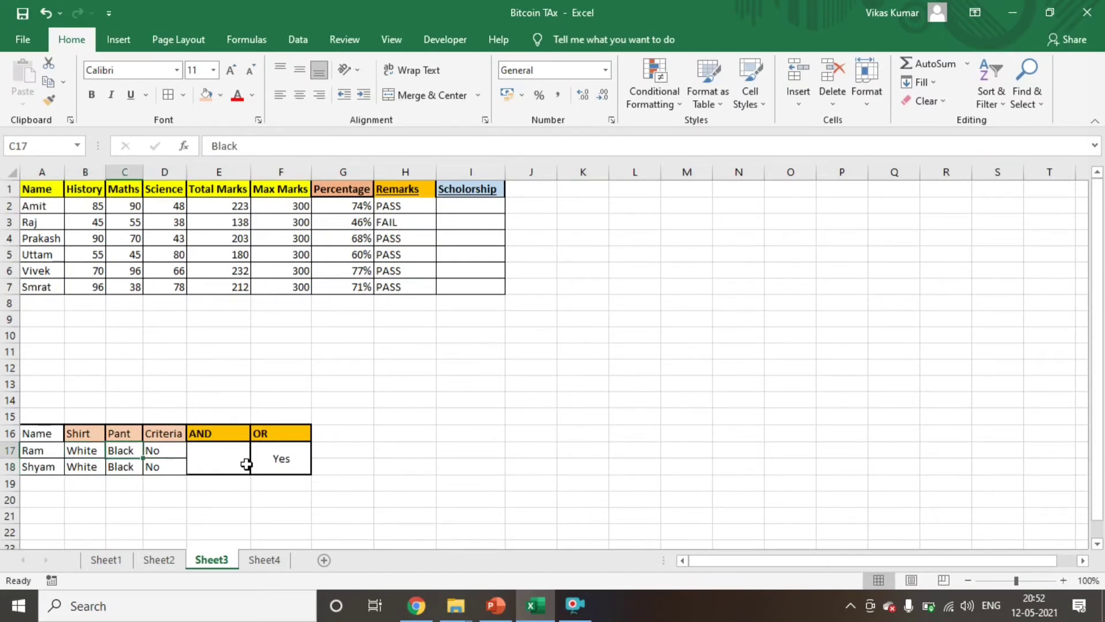
- Choose No for the merged OR result cell F17
{"action": "key", "text": "Right"}
{"action": "key", "text": "shift+Down"}
{"action": "key", "text": "Right"}
{"action": "key", "text": "Right"}
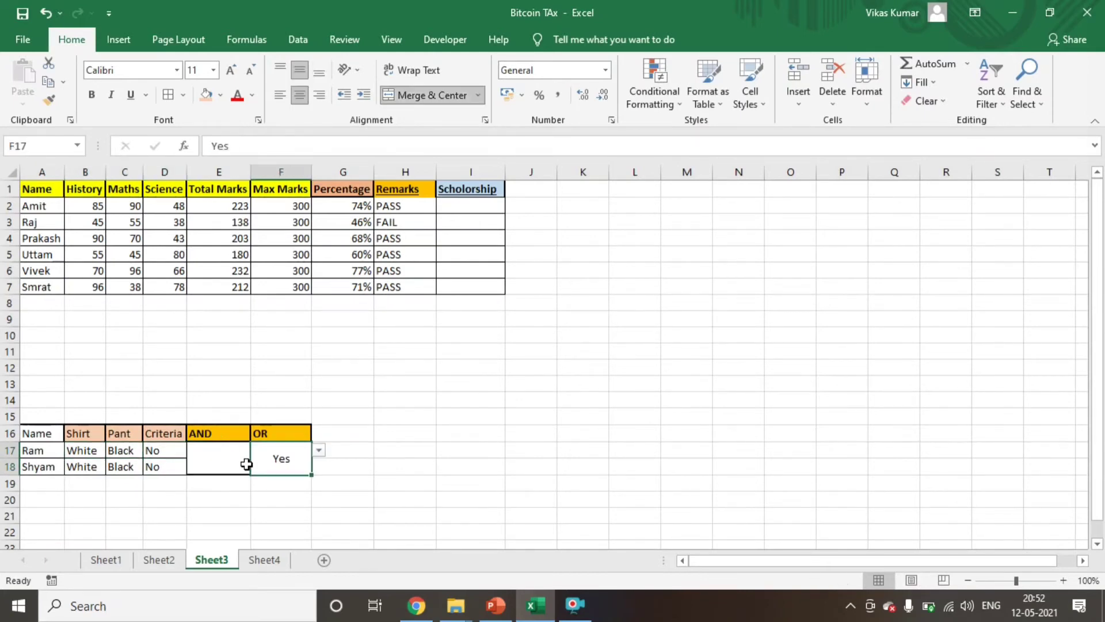
{"action": "key", "text": "alt+Down"}
{"action": "key", "text": "Down"}
{"action": "key", "text": "Return"}
{"action": "left_click", "coordinate": [575, 604]}
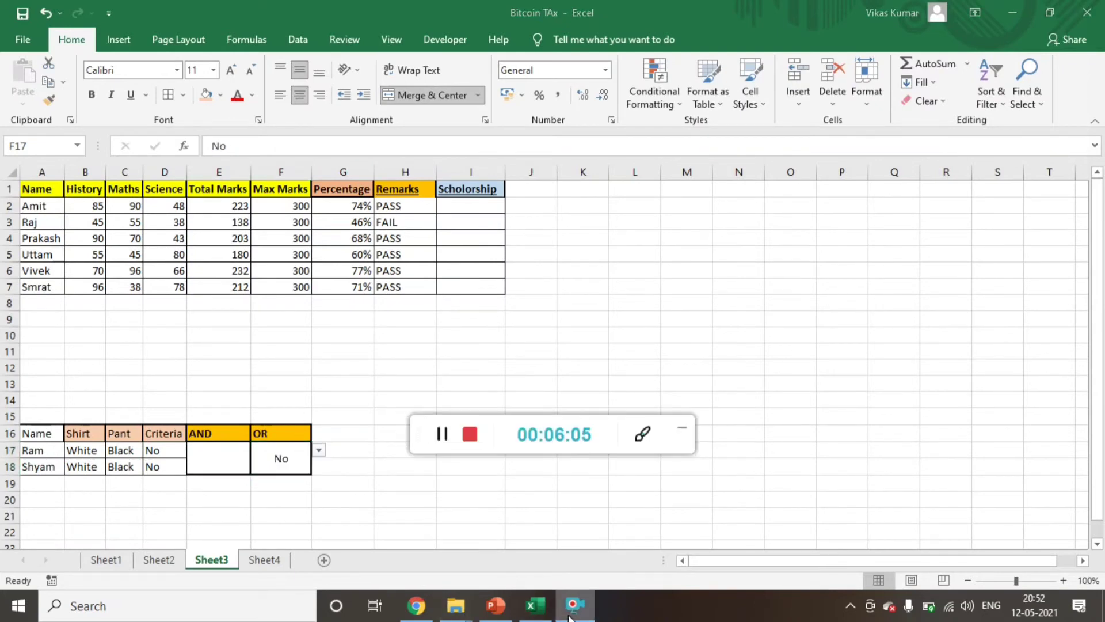
{"action": "left_click", "coordinate": [682, 432]}
- Review the Percentage and Remarks columns of the student marks table
{"action": "left_click", "coordinate": [280, 381]}
{"action": "key", "text": "ctrl+Up"}
{"action": "key", "text": "ctrl+Up"}
{"action": "key", "text": "Right"}
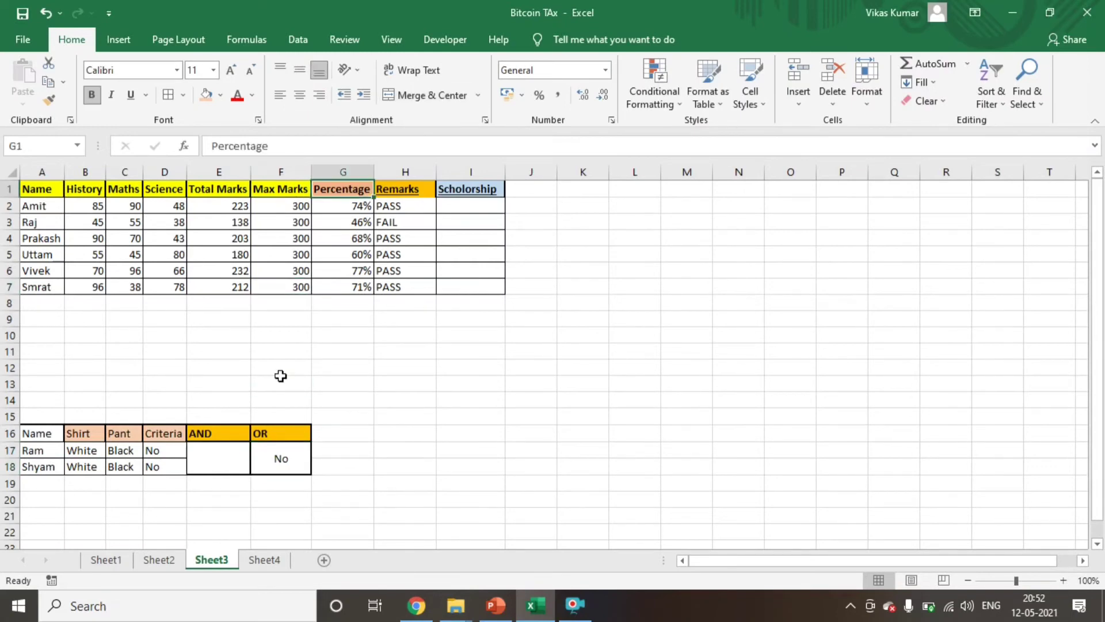
{"action": "key", "text": "Right"}
{"action": "key", "text": "Down"}
{"action": "key", "text": "ctrl+shift+Down"}
{"action": "key", "text": "Up"}
{"action": "key", "text": "Down"}
{"action": "key", "text": "ctrl+shift+Down"}
{"action": "key", "text": "Up"}
{"action": "key", "text": "Left"}
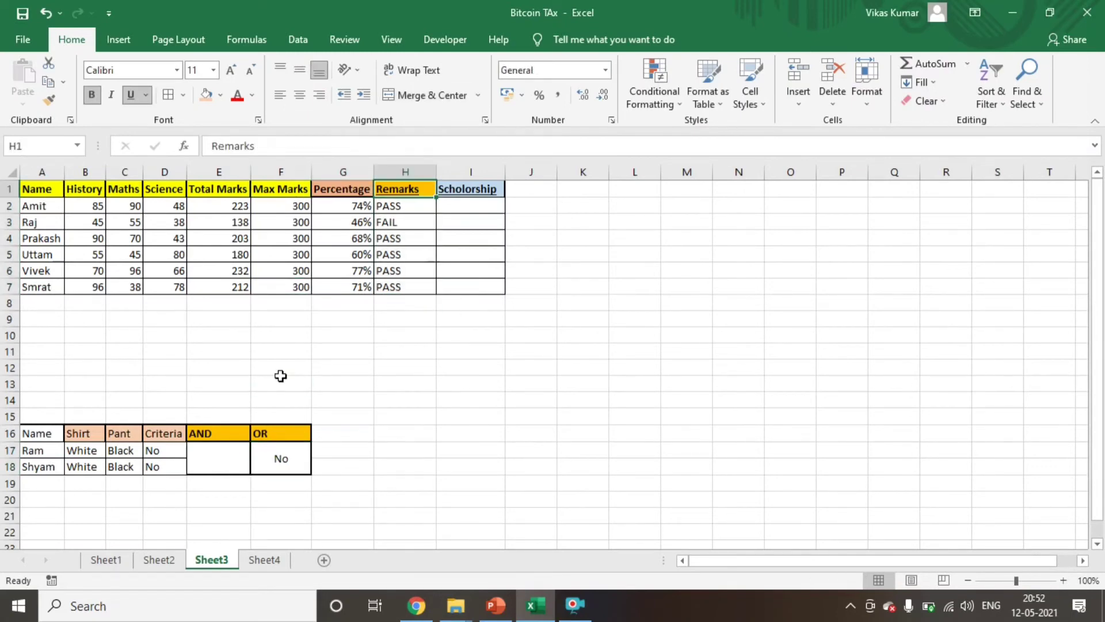
- Start an IF formula in Scholorship cell I2 with an AND test whose first condition is C2>60
{"action": "key", "text": "Right"}
{"action": "key", "text": "Right"}
{"action": "key", "text": "Down"}
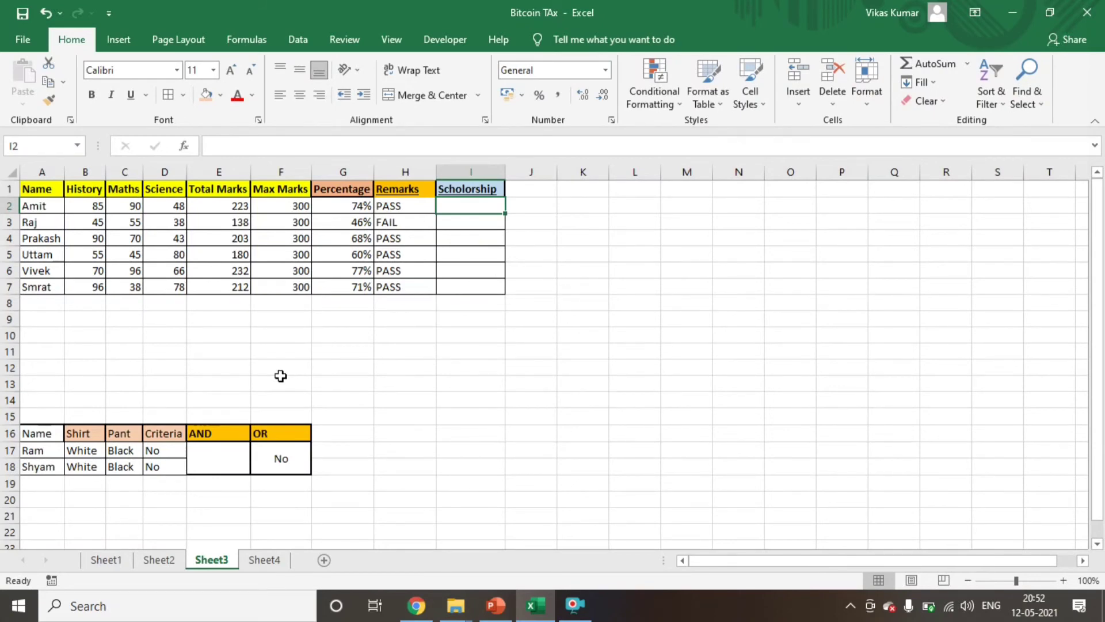
{"action": "type", "text": "="}
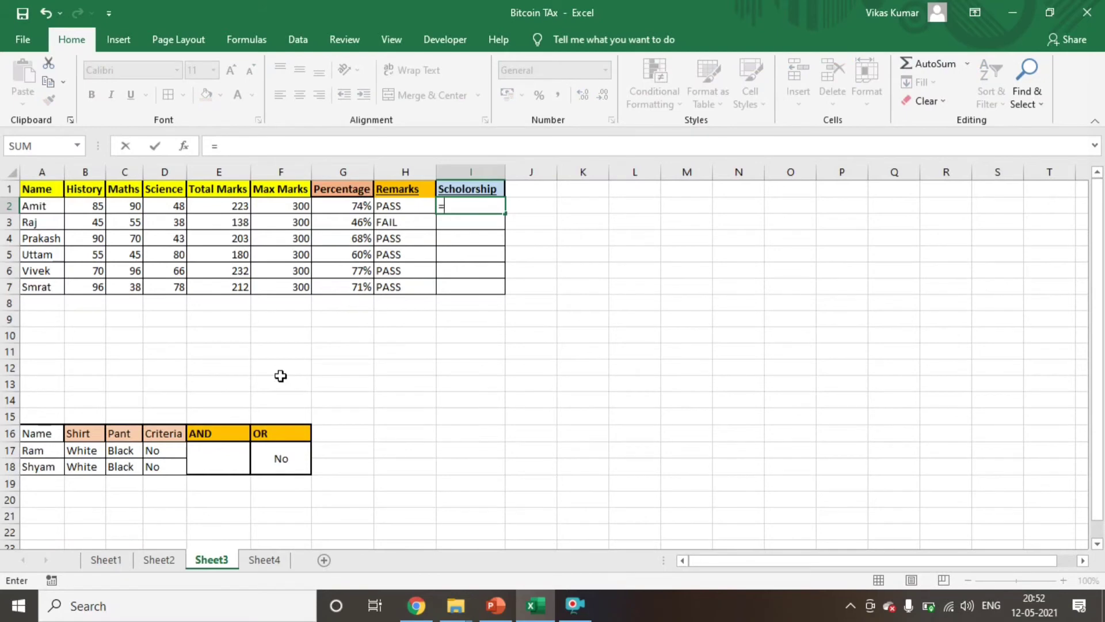
{"action": "type", "text": "IF("}
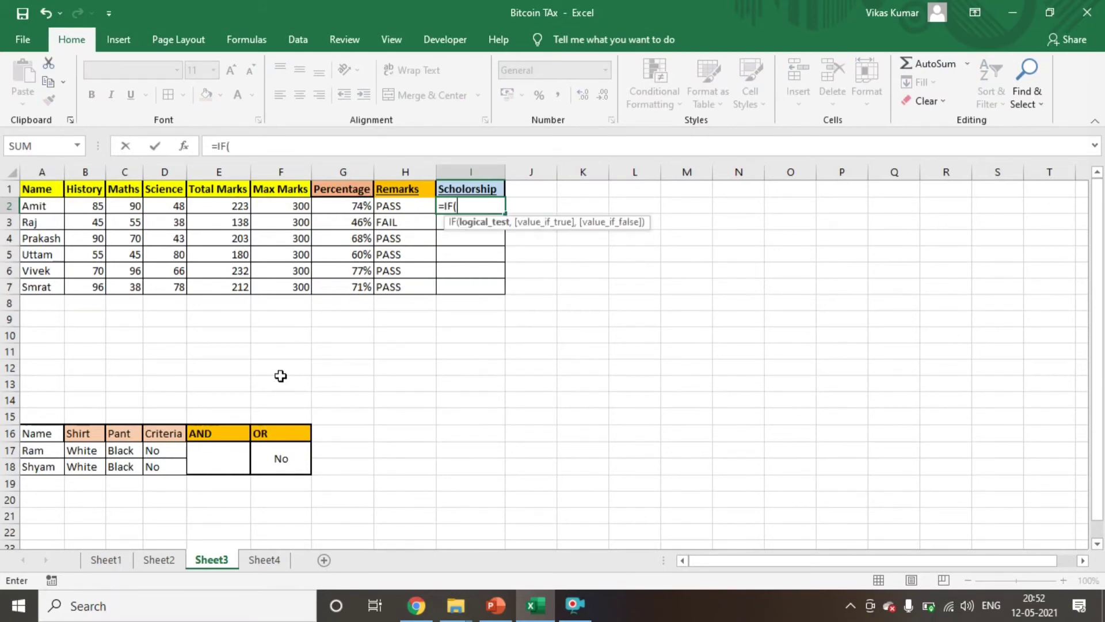
{"action": "type", "text": "and"}
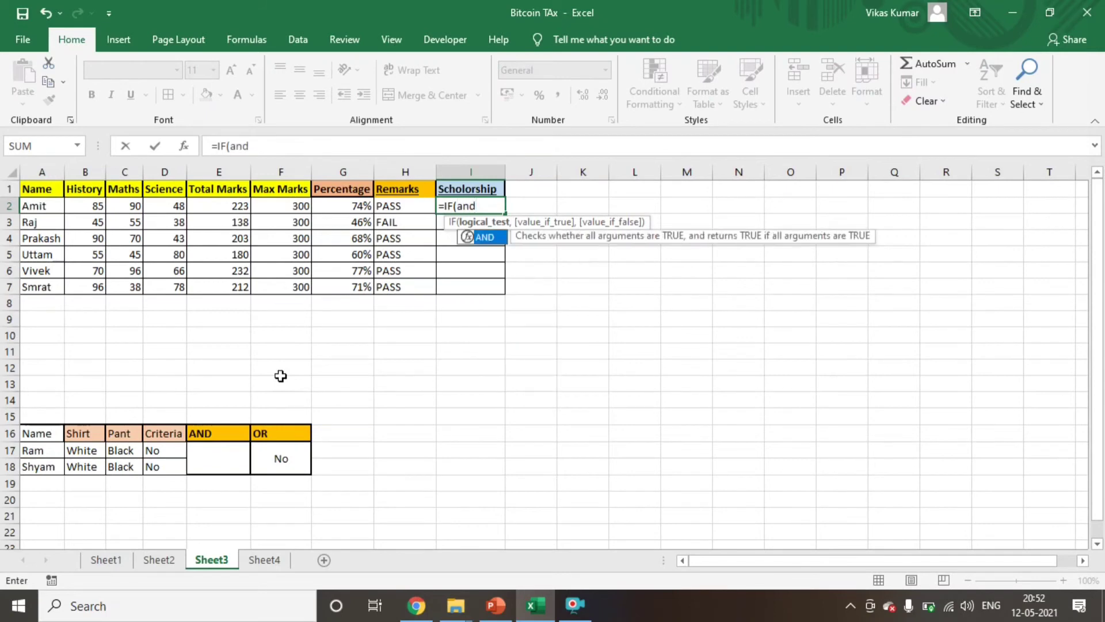
{"action": "key", "text": "Tab"}
{"action": "left_click", "coordinate": [132, 205]}
{"action": "type", "text": ">6"}
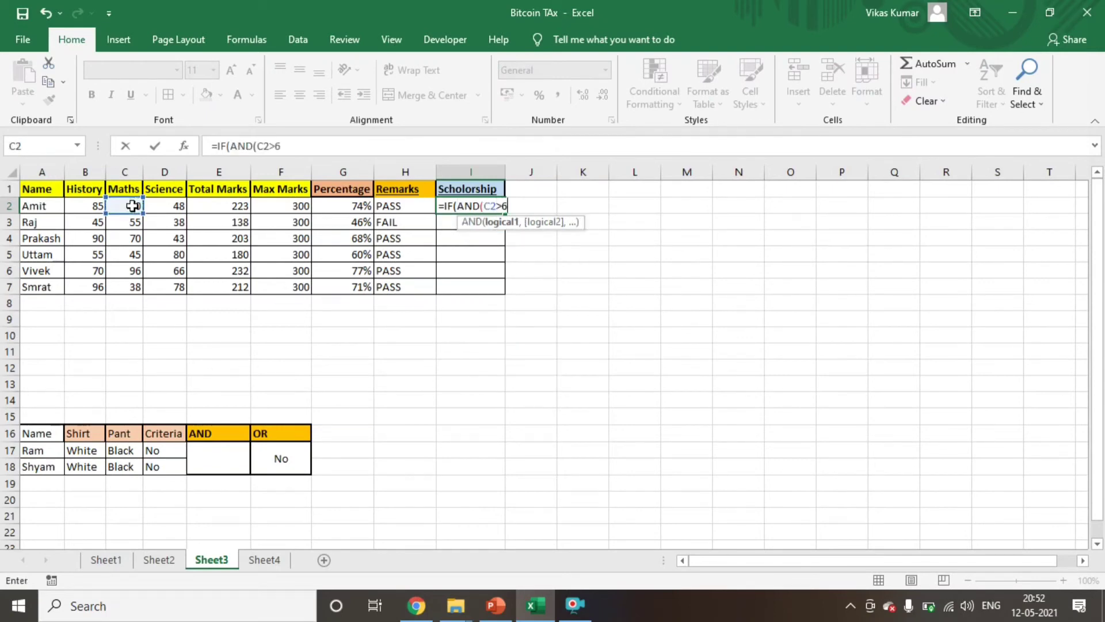
{"action": "type", "text": "0,"}
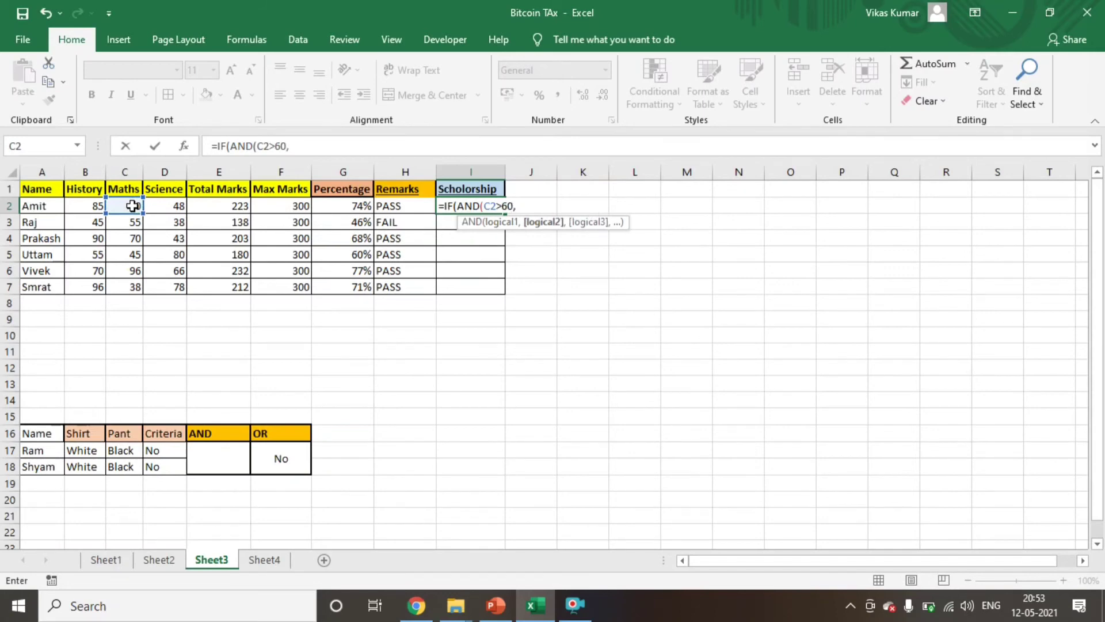
- Add a second AND condition testing the percentage, entered as G2>60*
{"action": "left_click", "coordinate": [330, 210]}
{"action": "type", "text": ">"}
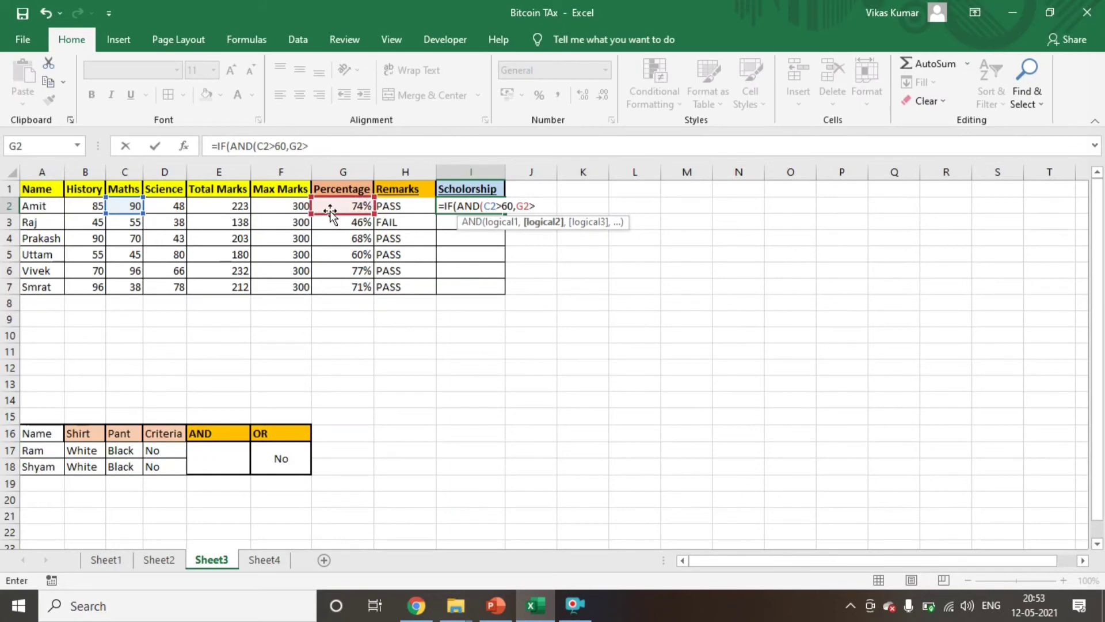
{"action": "type", "text": "60*"}
- Change the Maths threshold in the formula's first AND condition to C2>80
{"action": "left_click", "coordinate": [505, 211]}
{"action": "key", "text": "BackSpace"}
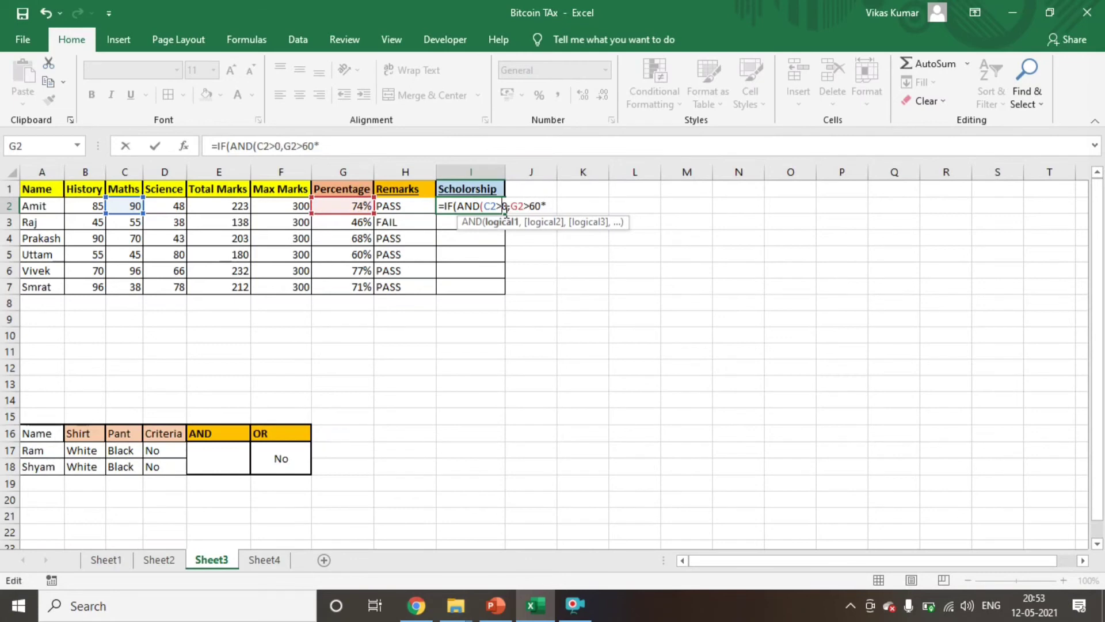
{"action": "type", "text": "8"}
{"action": "left_click", "coordinate": [554, 205]}
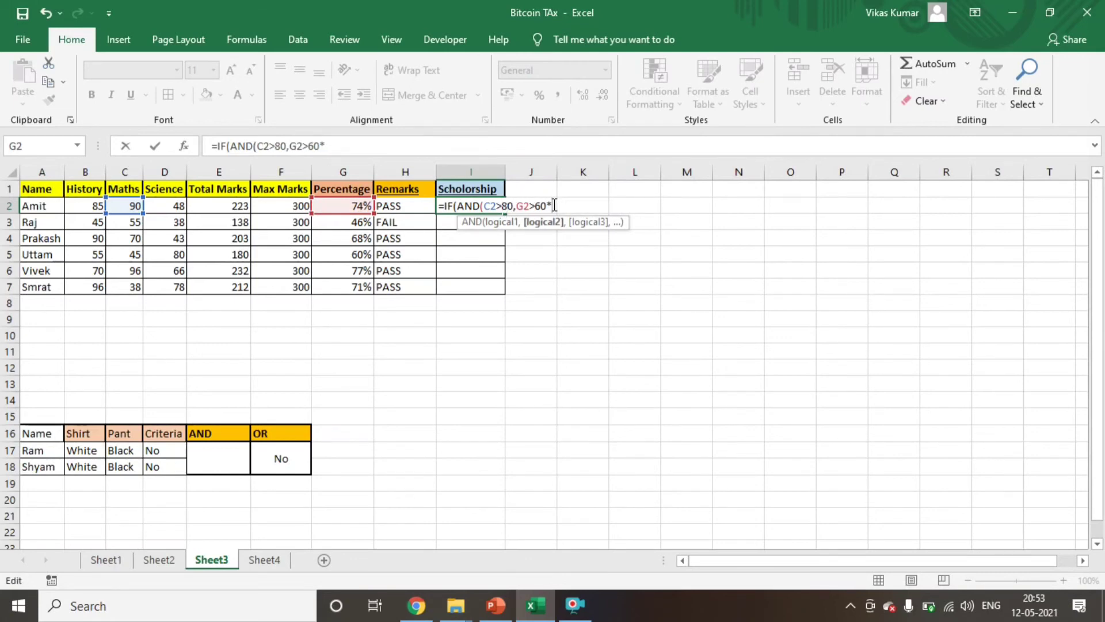
- Complete the AND test with its second condition as G2>60% and dismiss the Filter Keys prompt
{"action": "key", "text": "BackSpace"}
{"action": "type", "text": "%"}
{"action": "type", "text": ")"}
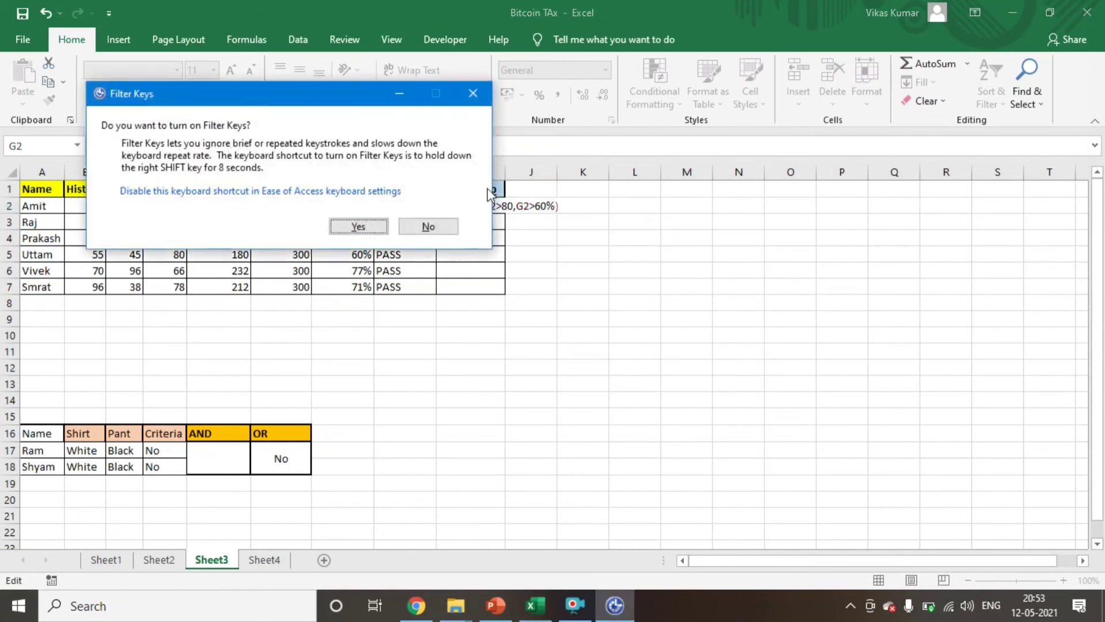
{"action": "left_click", "coordinate": [483, 97]}
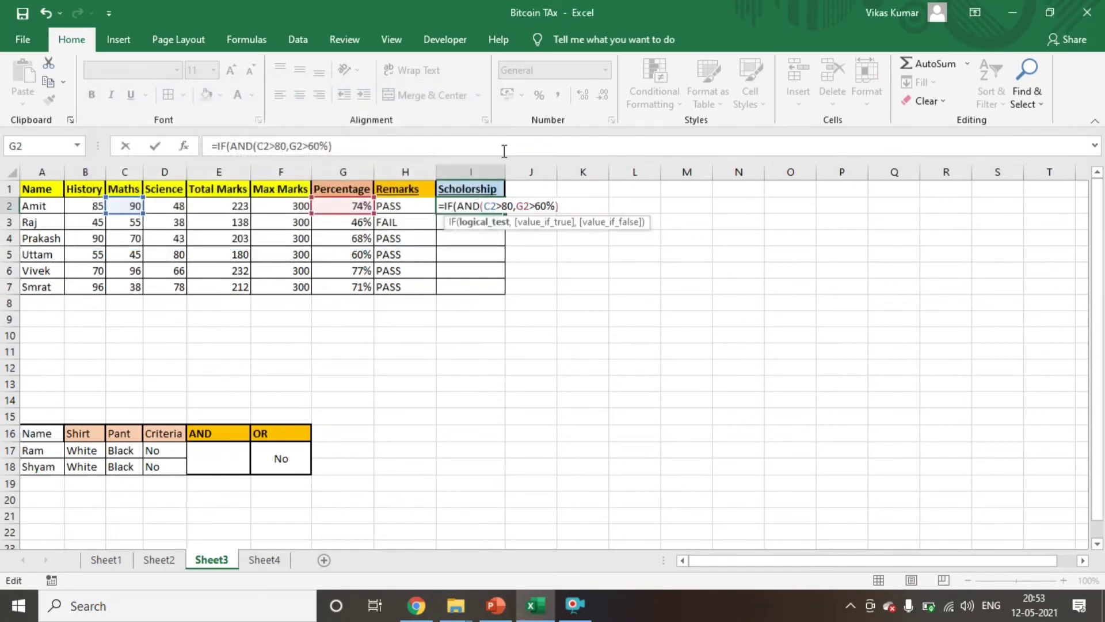
- Finish the IF formula in I2 so it returns "YES" when the AND test is true and "NO" otherwise
{"action": "type", "text": ","}
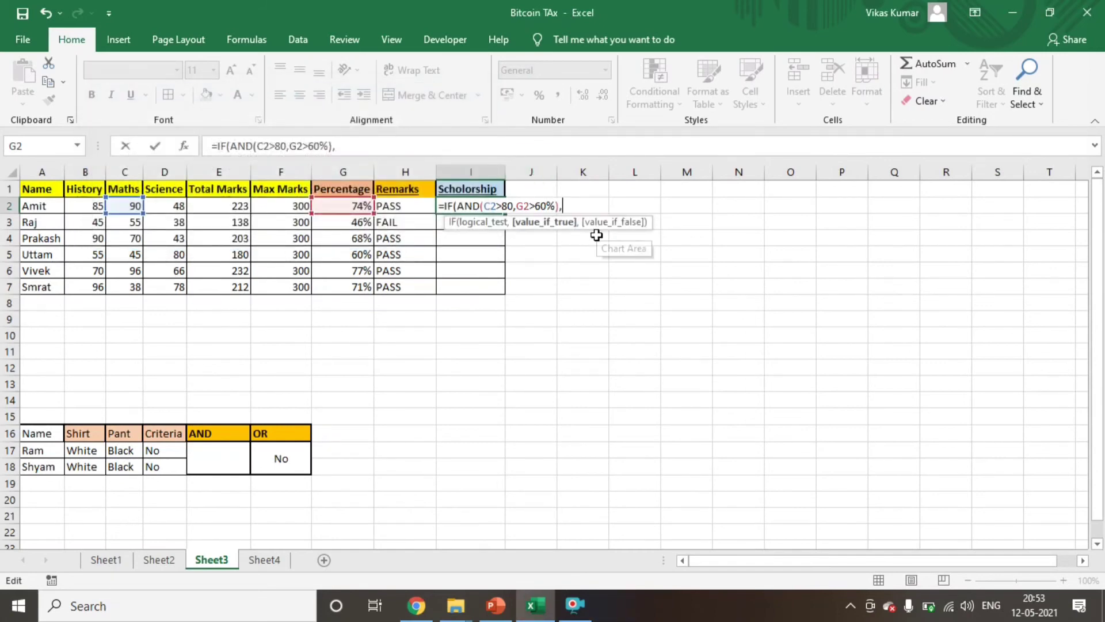
{"action": "type", "text": "\"YES\","}
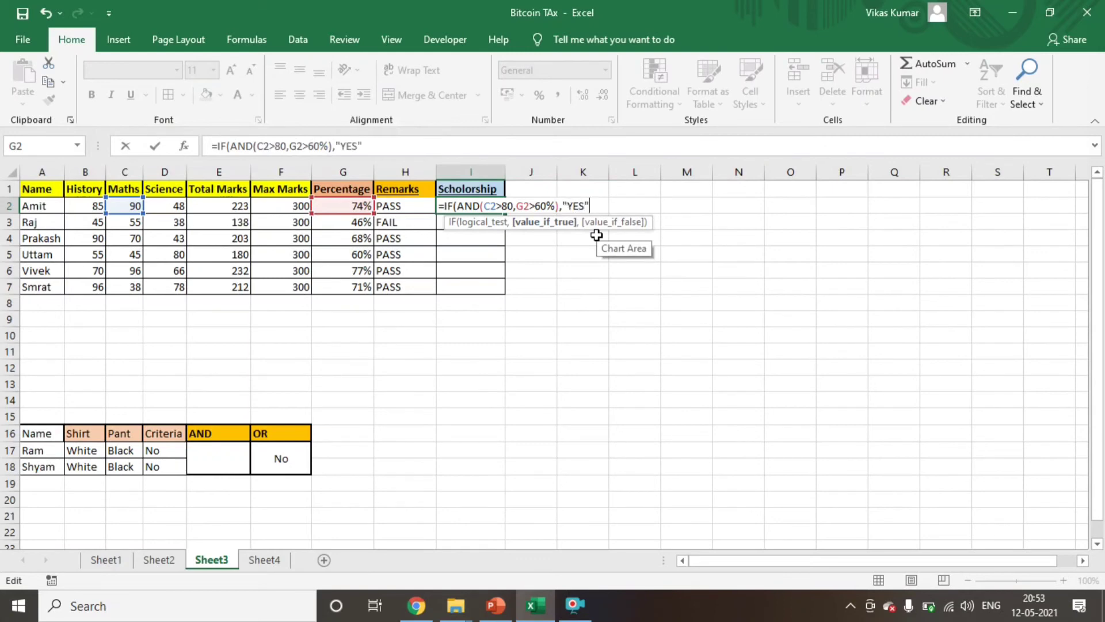
{"action": "type", "text": "\"NO"}
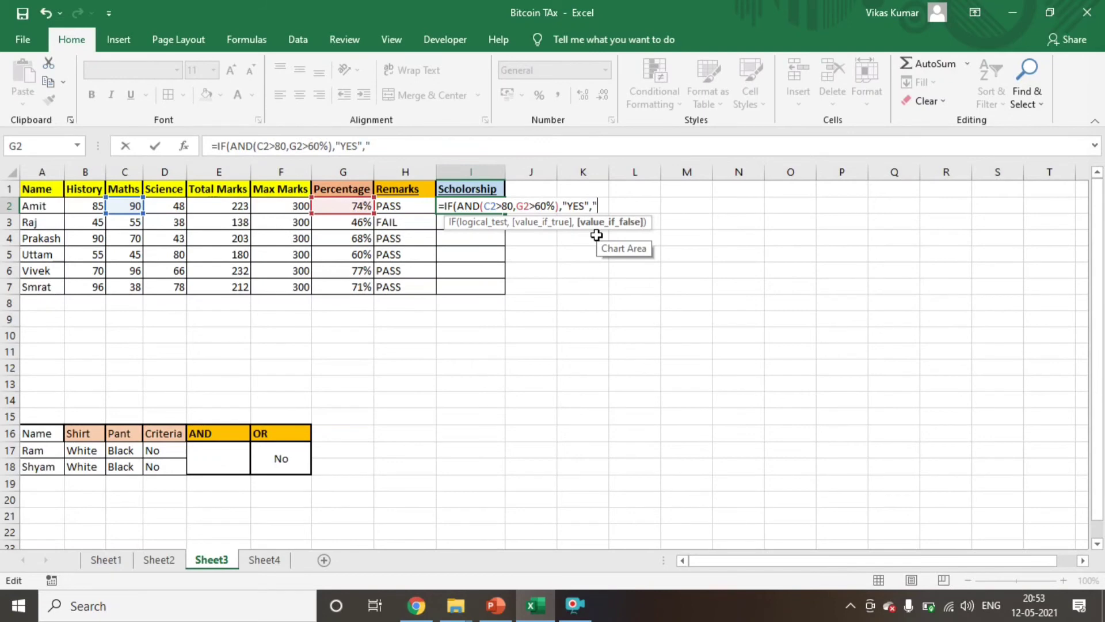
{"action": "type", "text": "\")"}
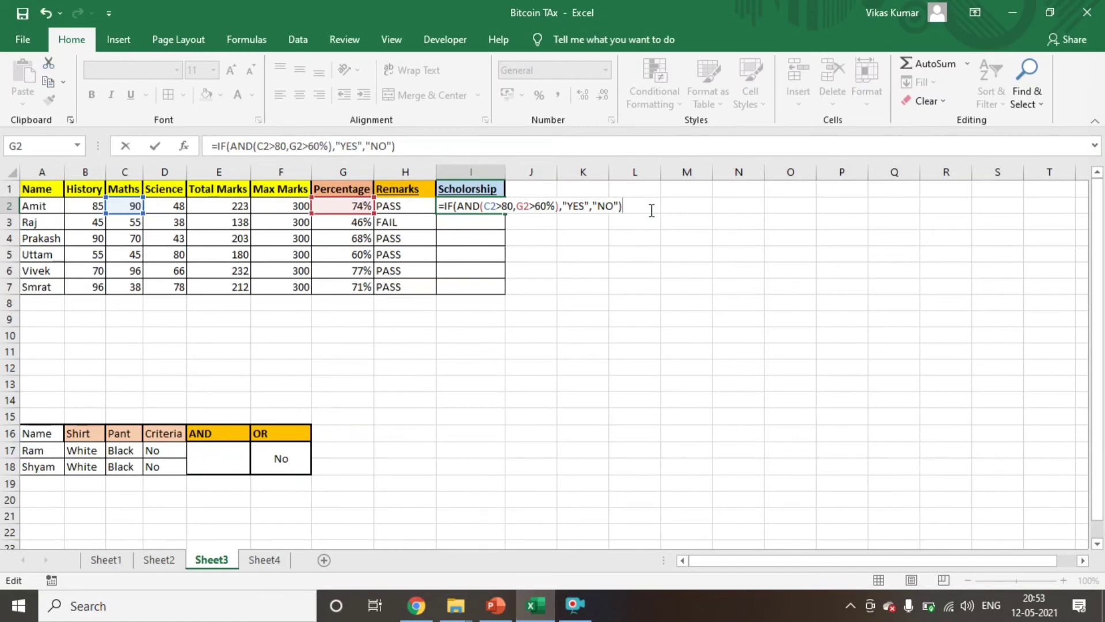
{"action": "key", "text": "Return"}
- Fill the IF(AND()) formula from I2 down the Scholorship column to I7
{"action": "key", "text": "Left"}
{"action": "key", "text": "ctrl+Down"}
{"action": "key", "text": "Right"}
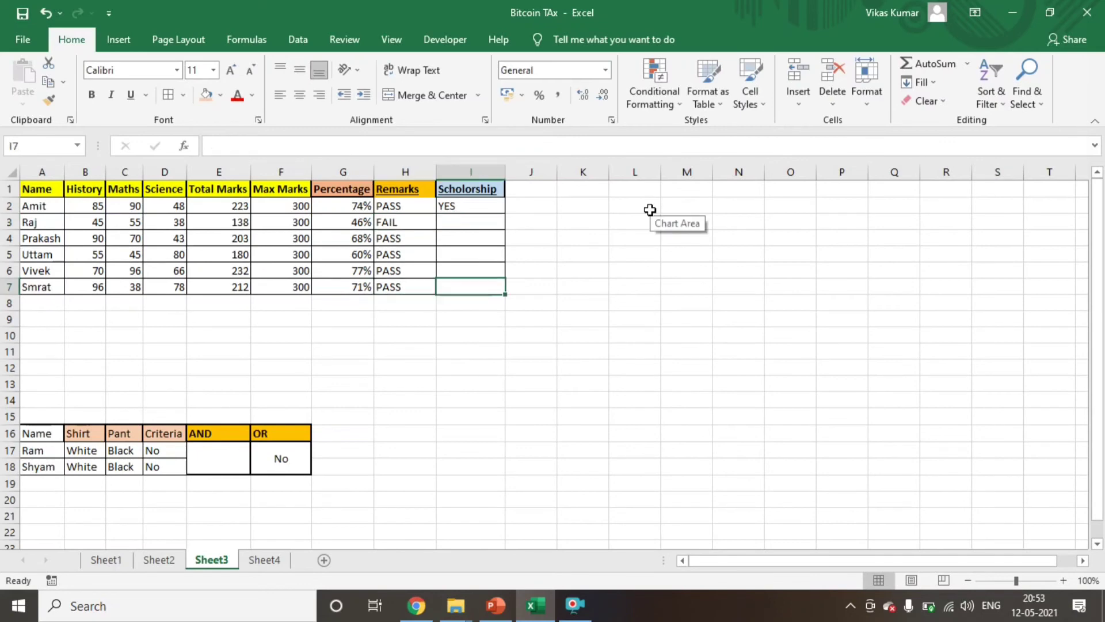
{"action": "key", "text": "ctrl+shift+Up"}
{"action": "key", "text": "ctrl+d"}
- Review the AND-based results and formulas down the Scholorship column, I2:I7
{"action": "key", "text": "Up"}
{"action": "key", "text": "ctrl+Up"}
{"action": "key", "text": "Down"}
{"action": "key", "text": "Down"}
{"action": "key", "text": "Down"}
{"action": "key", "text": "Down"}
{"action": "key", "text": "Down"}
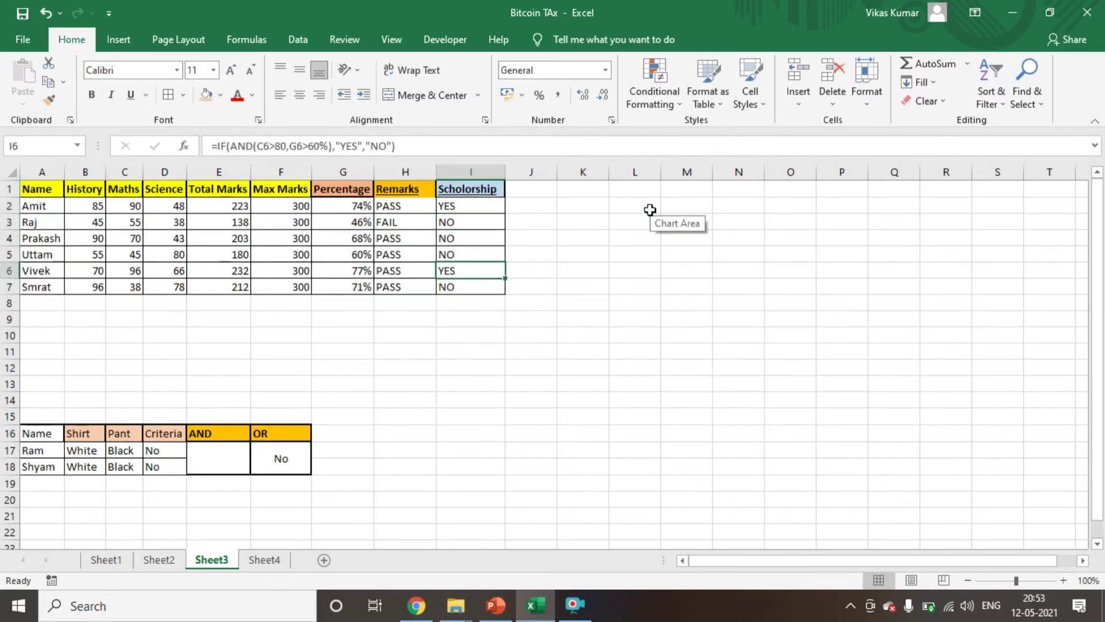
{"action": "key", "text": "ctrl+Up"}
{"action": "key", "text": "Down"}
{"action": "key", "text": "Down"}
{"action": "key", "text": "ctrl+Down"}
{"action": "key", "text": "ctrl+Up"}
{"action": "key", "text": "Down"}
{"action": "key", "text": "Up"}
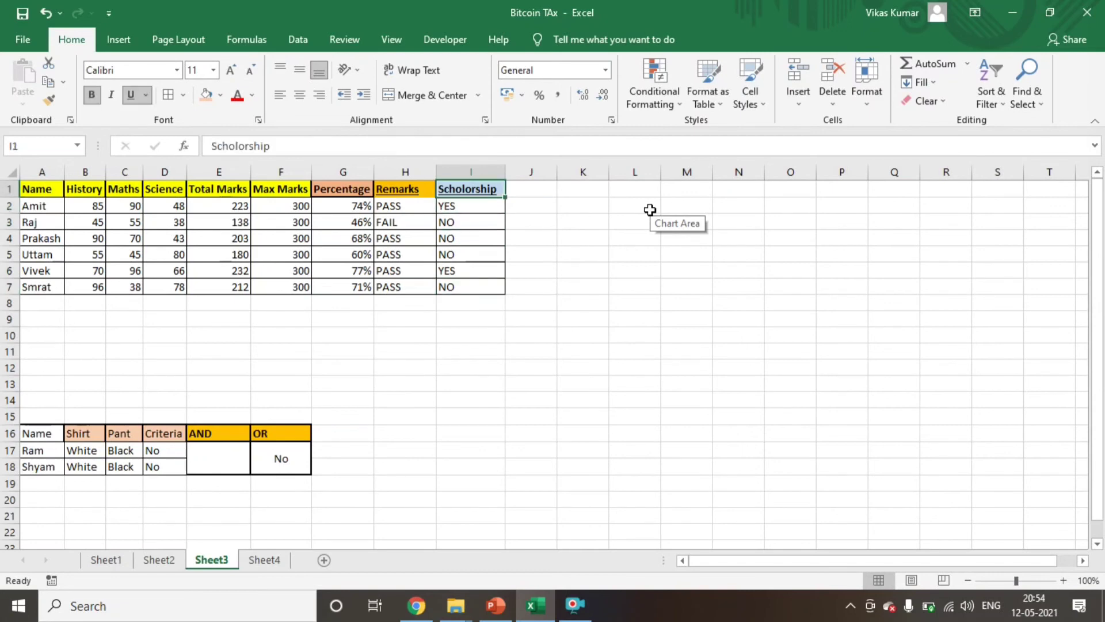
- Check the row 2 student's Maths marks and percentage against the AND-based scholarship result
{"action": "key", "text": "Left"}
{"action": "key", "text": "ctrl+Left"}
{"action": "key", "text": "Right"}
{"action": "key", "text": "Down"}
{"action": "key", "text": "Right"}
{"action": "key", "text": "Right"}
{"action": "key", "text": "Right"}
{"action": "key", "text": "Right"}
{"action": "key", "text": "Right"}
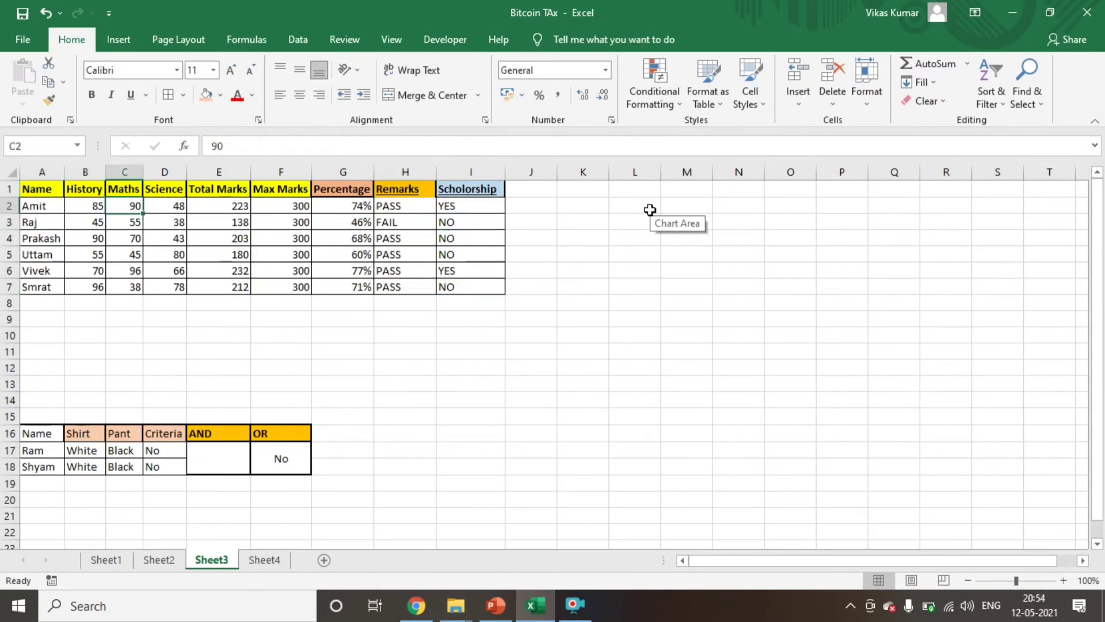
{"action": "key", "text": "Right"}
{"action": "key", "text": "Right"}
- Compare the row 4 student's percentage and subject marks with the AND-based scholarship result
{"action": "key", "text": "Down"}
{"action": "key", "text": "Left"}
{"action": "key", "text": "Down"}
{"action": "key", "text": "Left"}
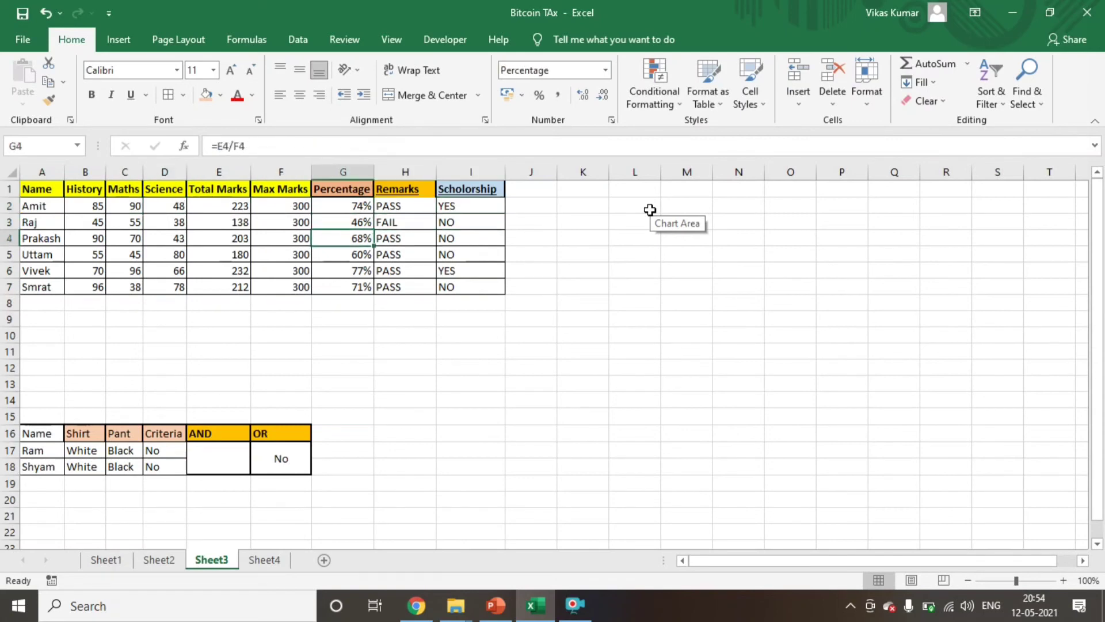
{"action": "key", "text": "Left"}
{"action": "key", "text": "Left"}
{"action": "key", "text": "Left"}
{"action": "key", "text": "Left"}
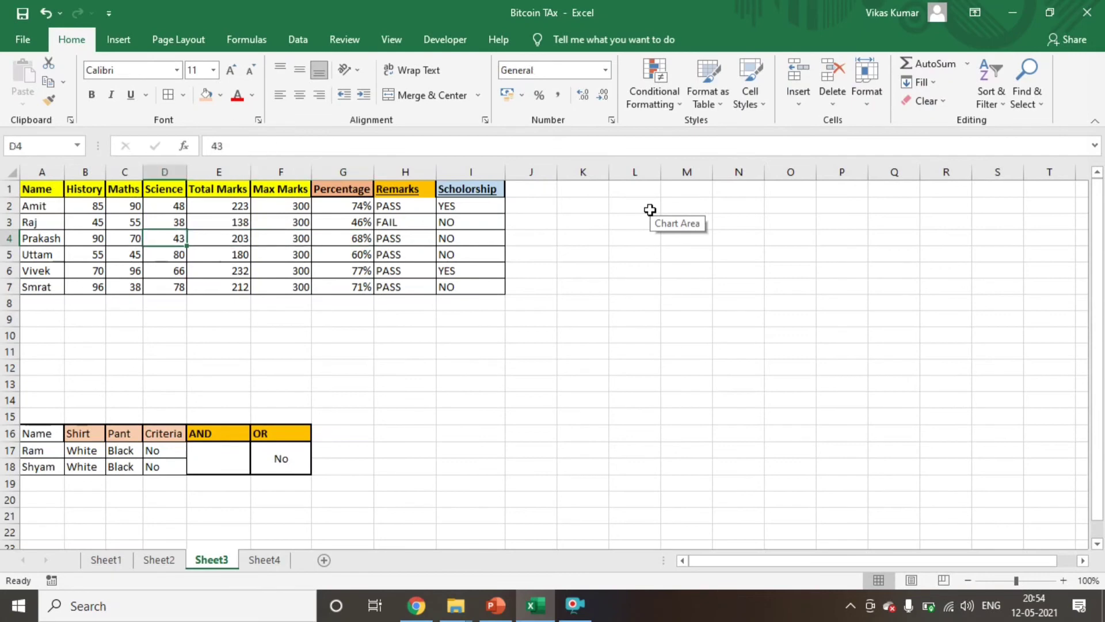
{"action": "key", "text": "ctrl+Right"}
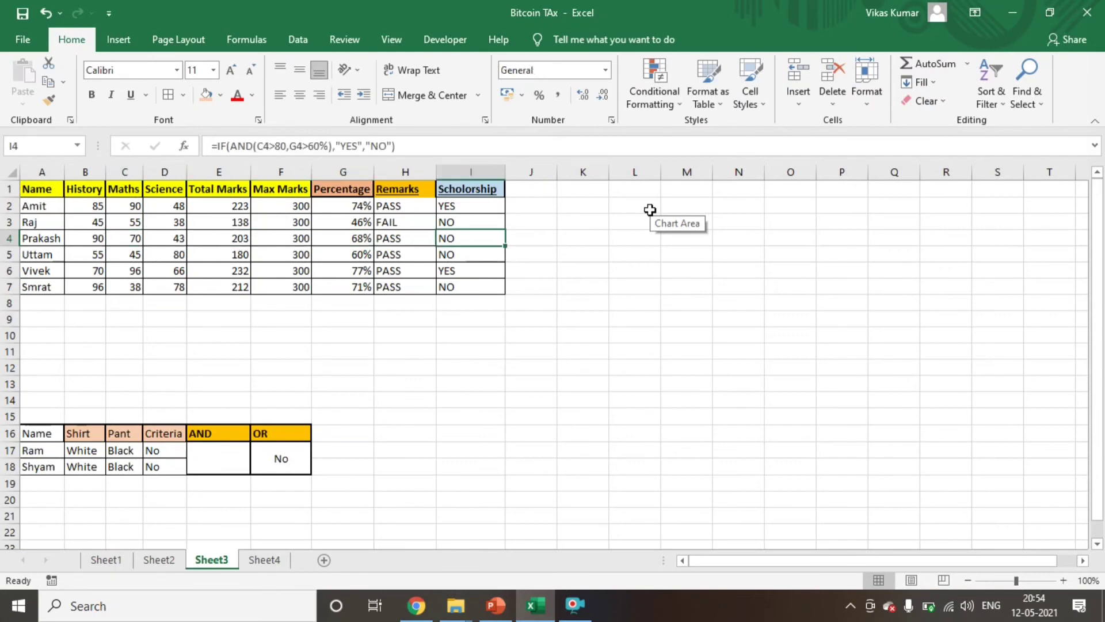
- Clear the Scholorship results in I2:I7 and begin a new formula in I2
{"action": "key", "text": "Up"}
{"action": "key", "text": "Up"}
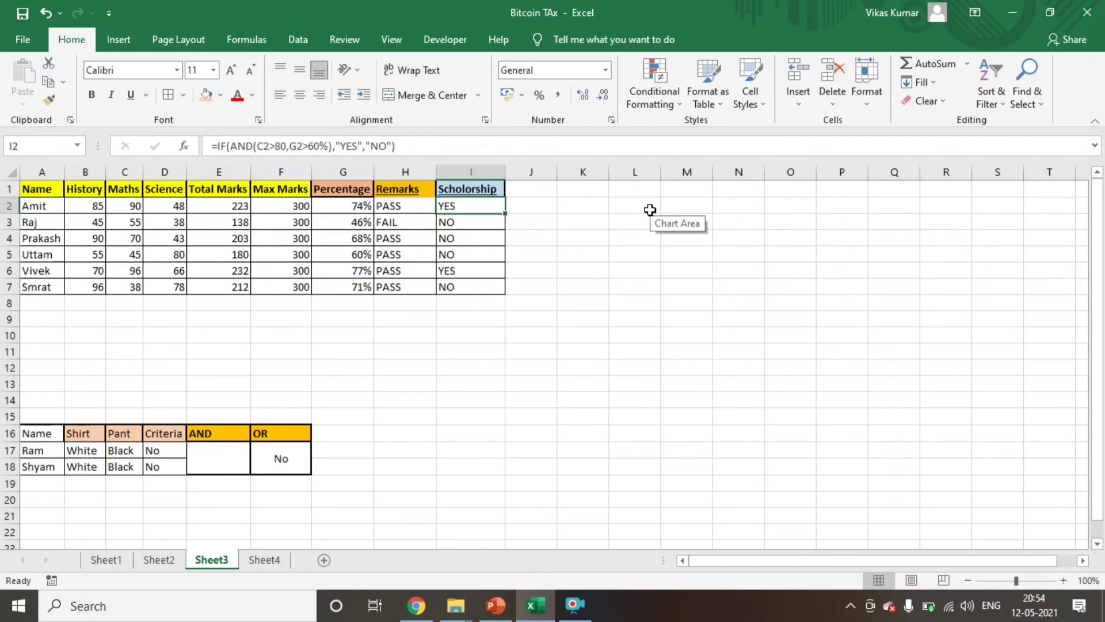
{"action": "key", "text": "ctrl+shift+Down"}
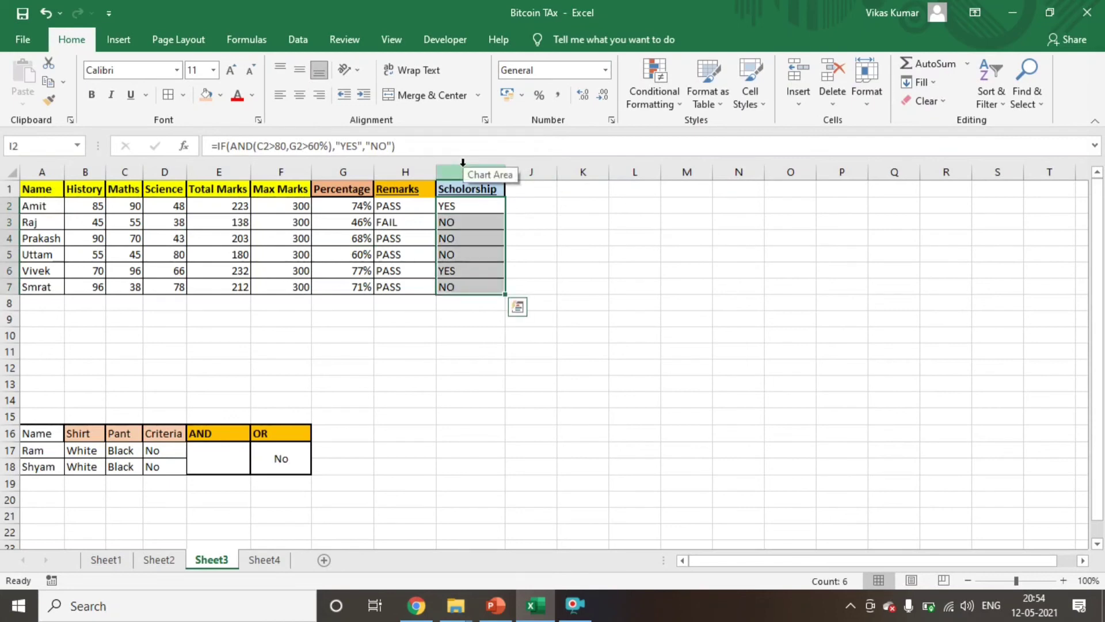
{"action": "key", "text": "Delete"}
{"action": "key", "text": "Up"}
{"action": "key", "text": "Down"}
{"action": "type", "text": "="}
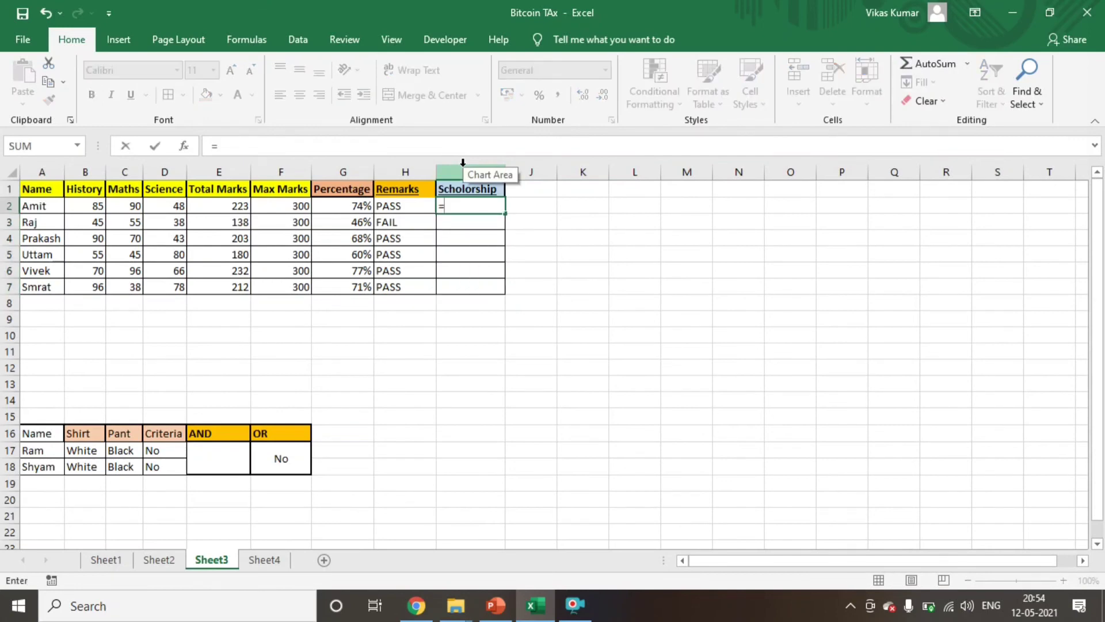
{"action": "type", "text": "fi"}
{"action": "key", "text": "Tab"}
{"action": "key", "text": "BackSpace"}
{"action": "key", "text": "BackSpace"}
{"action": "key", "text": "BackSpace"}
{"action": "key", "text": "BackSpace"}
{"action": "key", "text": "BackSpace"}
{"action": "key", "text": "BackSpace"}
{"action": "key", "text": "BackSpace"}
{"action": "key", "text": "BackSpace"}
{"action": "key", "text": "BackSpace"}
{"action": "key", "text": "BackSpace"}
- Enter the IF function in I2 with an OR test whose first condition is C2>80
{"action": "type", "text": "if"}
{"action": "key", "text": "Tab"}
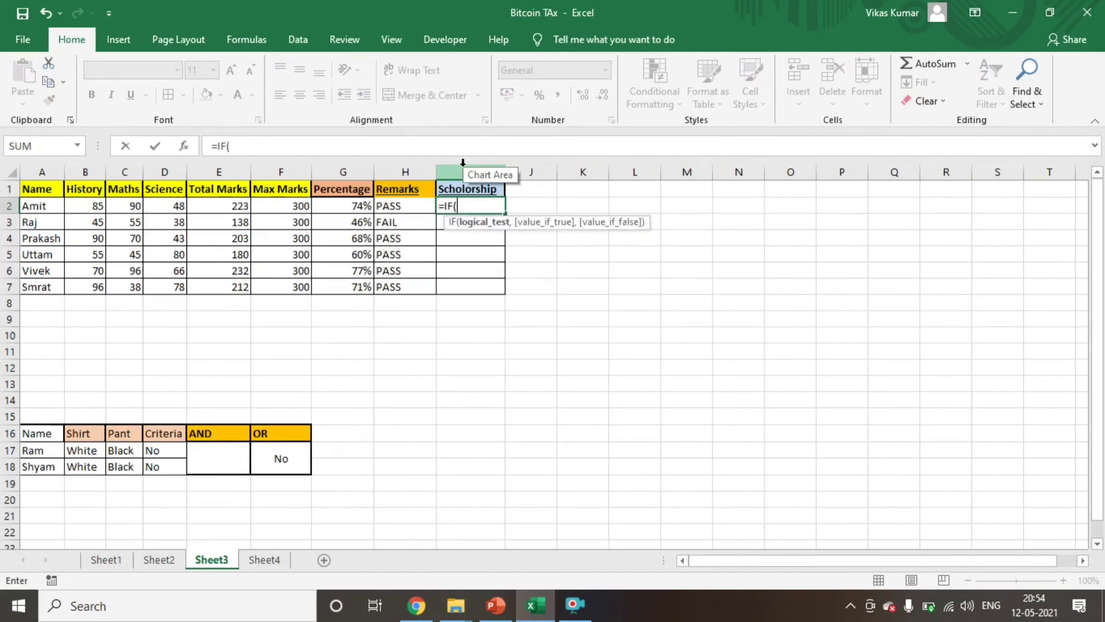
{"action": "type", "text": "or"}
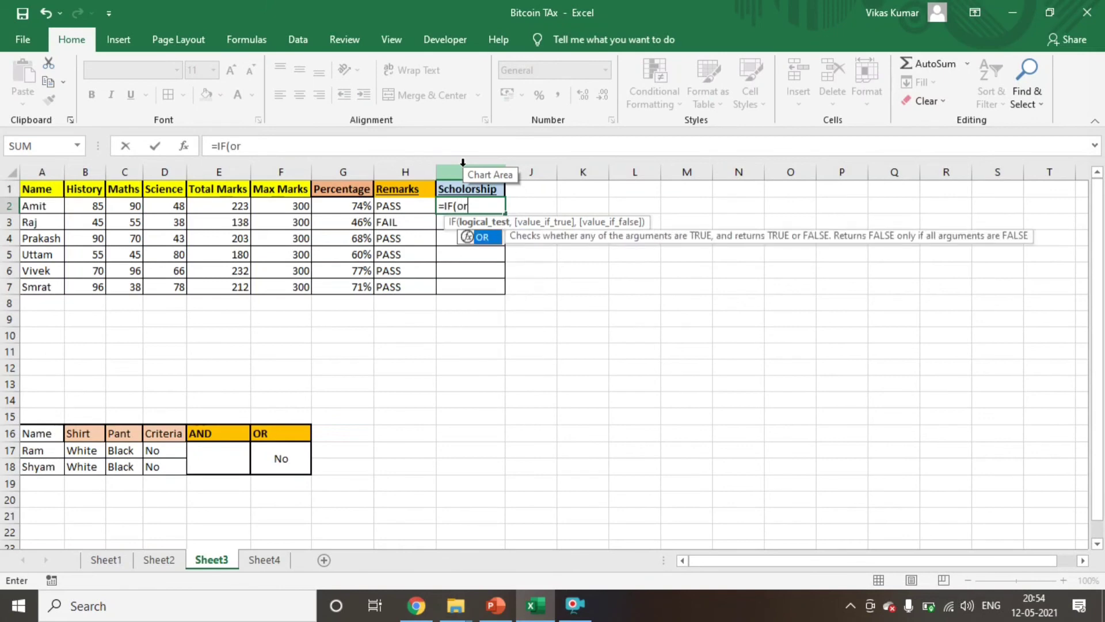
{"action": "key", "text": "Tab"}
{"action": "key", "text": "Left"}
{"action": "key", "text": "Left"}
{"action": "key", "text": "Left"}
{"action": "key", "text": "Left"}
{"action": "key", "text": "Left"}
{"action": "key", "text": "Left"}
{"action": "type", "text": ">80,"}
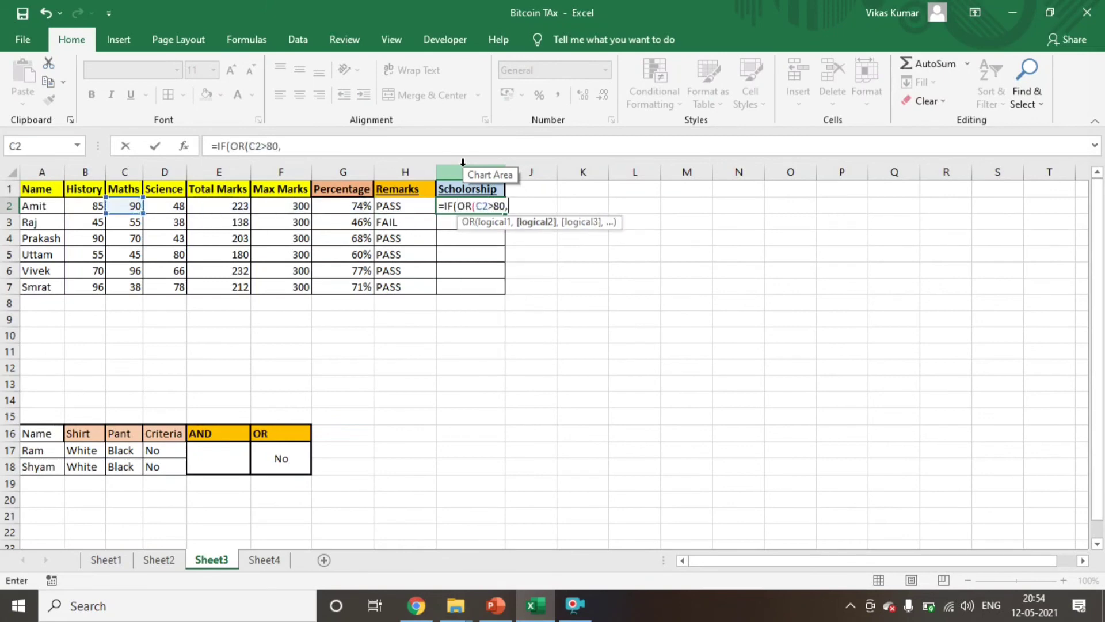
- Add G2>60% as the second OR condition and close the OR test
{"action": "key", "text": "Left"}
{"action": "key", "text": "Left"}
{"action": "type", "text": ">60%)"}
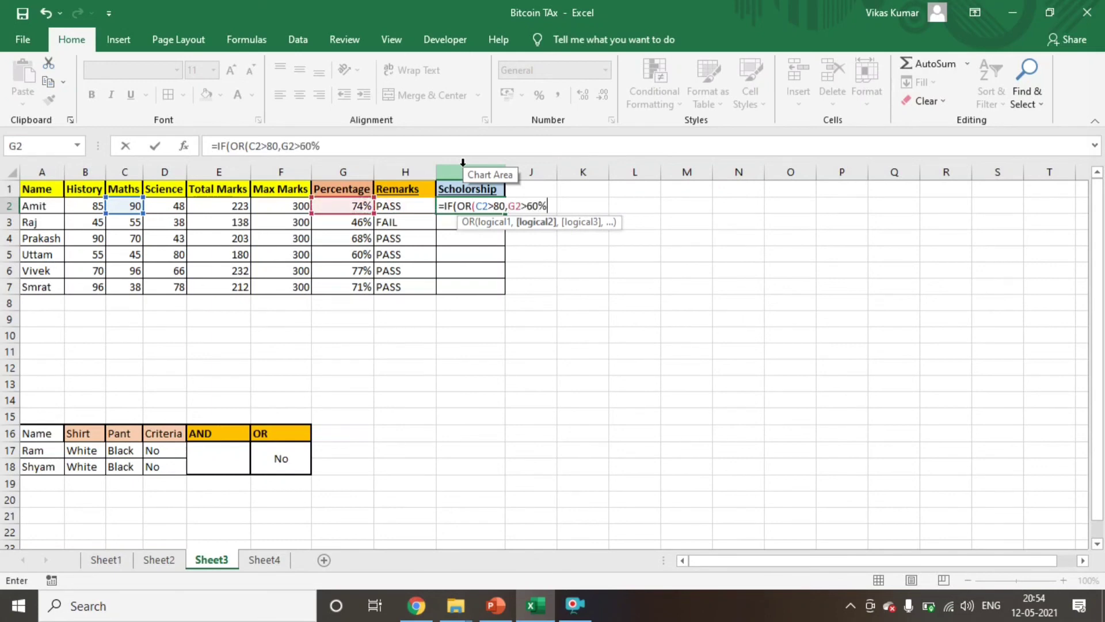
{"action": "type", "text": ","}
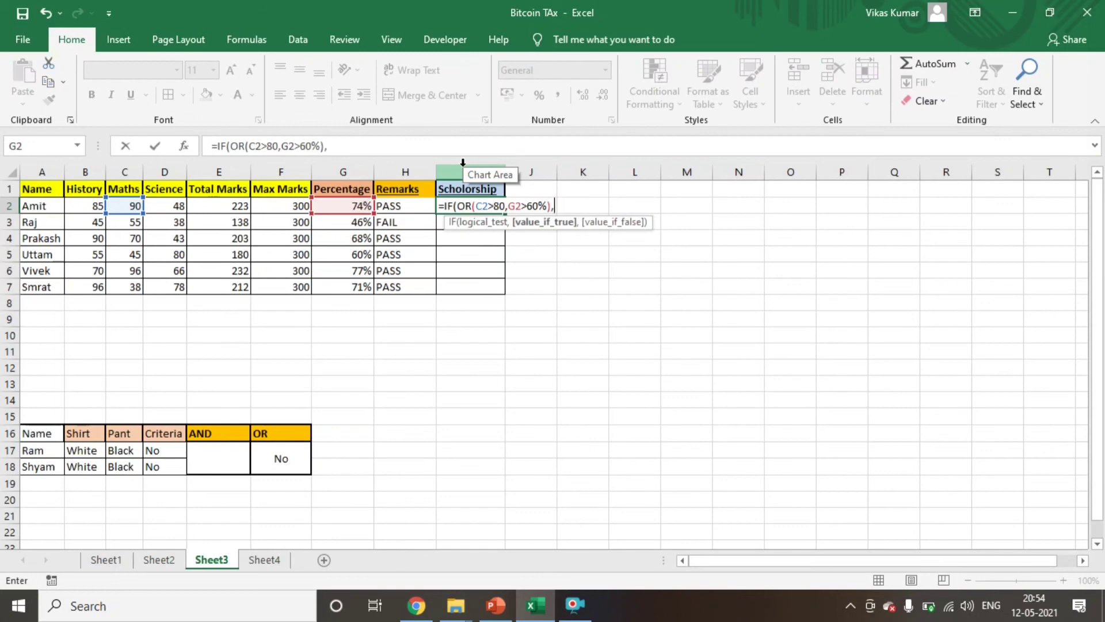
- Finish the IF formula in I2 so it returns "YES" when the OR test is true and "NO" otherwise
{"action": "type", "text": "\"YES\""}
{"action": "type", "text": ",\""}
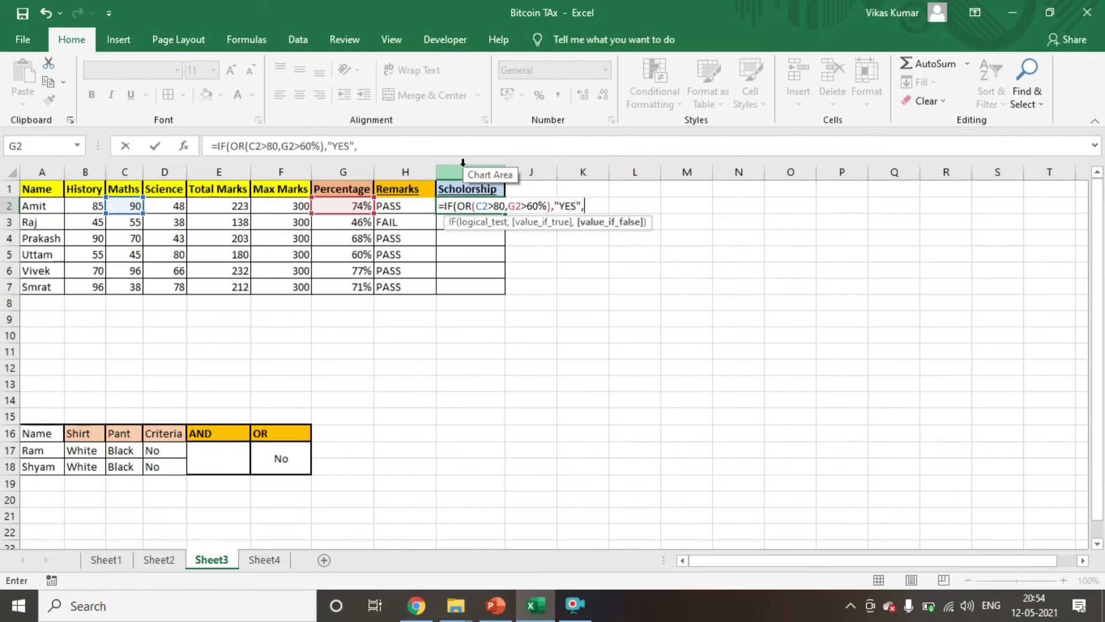
{"action": "type", "text": "No"}
{"action": "key", "text": "BackSpace"}
{"action": "type", "text": "O\""}
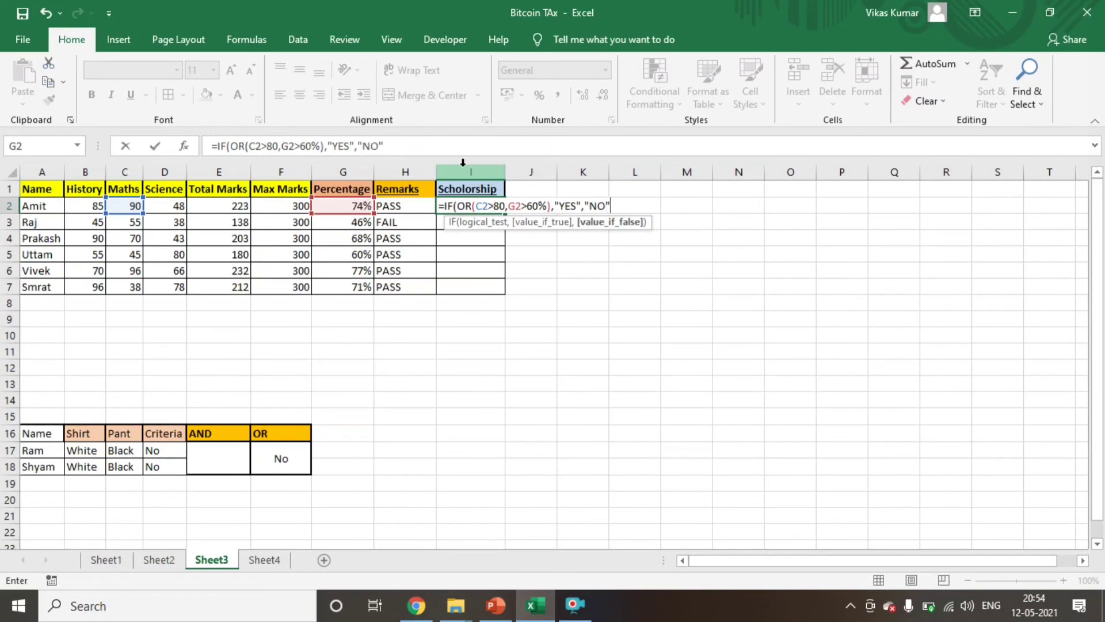
{"action": "type", "text": ")"}
{"action": "key", "text": "Return"}
- Fill the IF(OR()) formula from I2 down the Scholorship column to I7
{"action": "key", "text": "Left"}
{"action": "key", "text": "ctrl+Down"}
{"action": "key", "text": "Right"}
{"action": "key", "text": "ctrl+shift+Up"}
{"action": "key", "text": "ctrl+d"}
- Review the OR-based results down the Scholorship column
{"action": "key", "text": "ctrl+Up"}
{"action": "key", "text": "Down"}
{"action": "key", "text": "Down"}
{"action": "key", "text": "Down"}
{"action": "key", "text": "shift+space"}
{"action": "key", "text": "Down"}
{"action": "key", "text": "Down"}
{"action": "key", "text": "shift+space"}
{"action": "key", "text": "Up"}
{"action": "key", "text": "Up"}
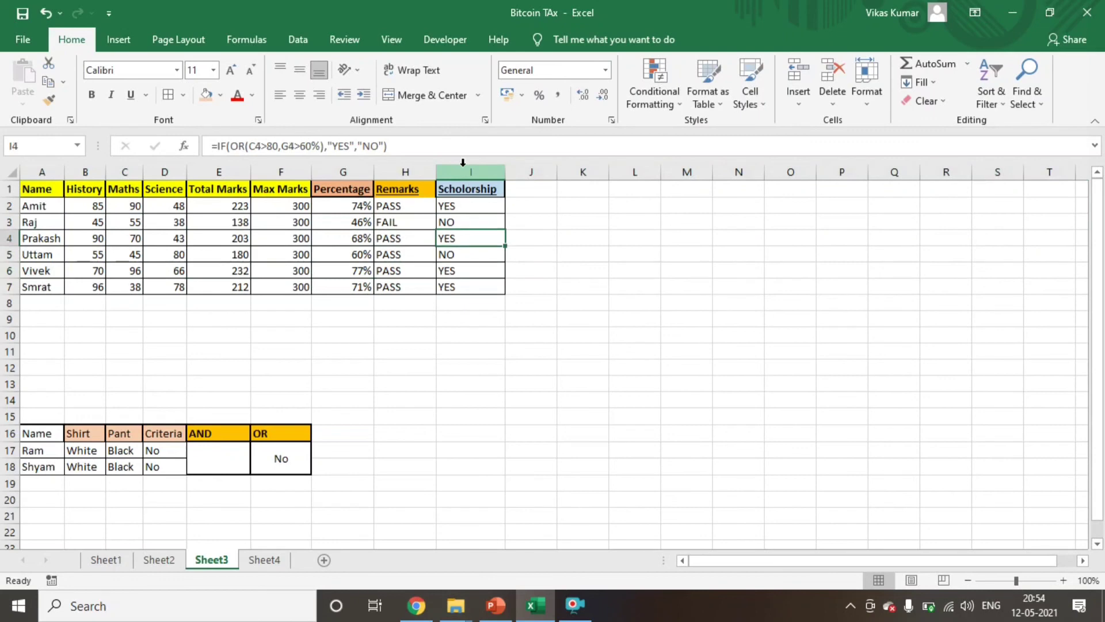
- Compare the row 4 student's Maths marks and percentage with the OR-based scholarship result
{"action": "key", "text": "Left"}
{"action": "key", "text": "Left"}
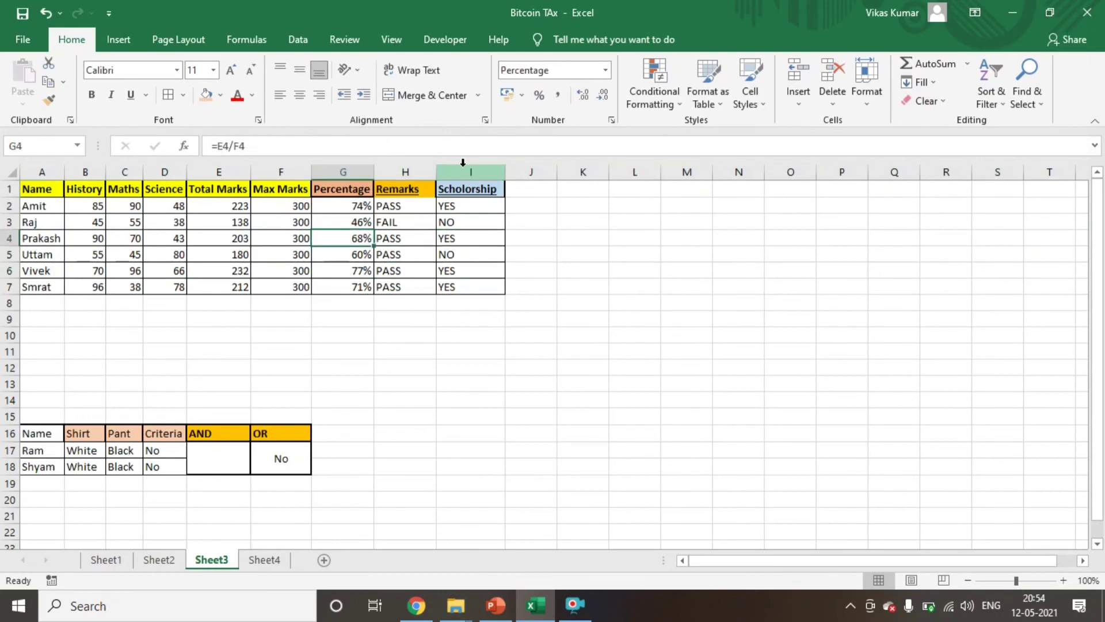
{"action": "key", "text": "Right"}
{"action": "key", "text": "Right"}
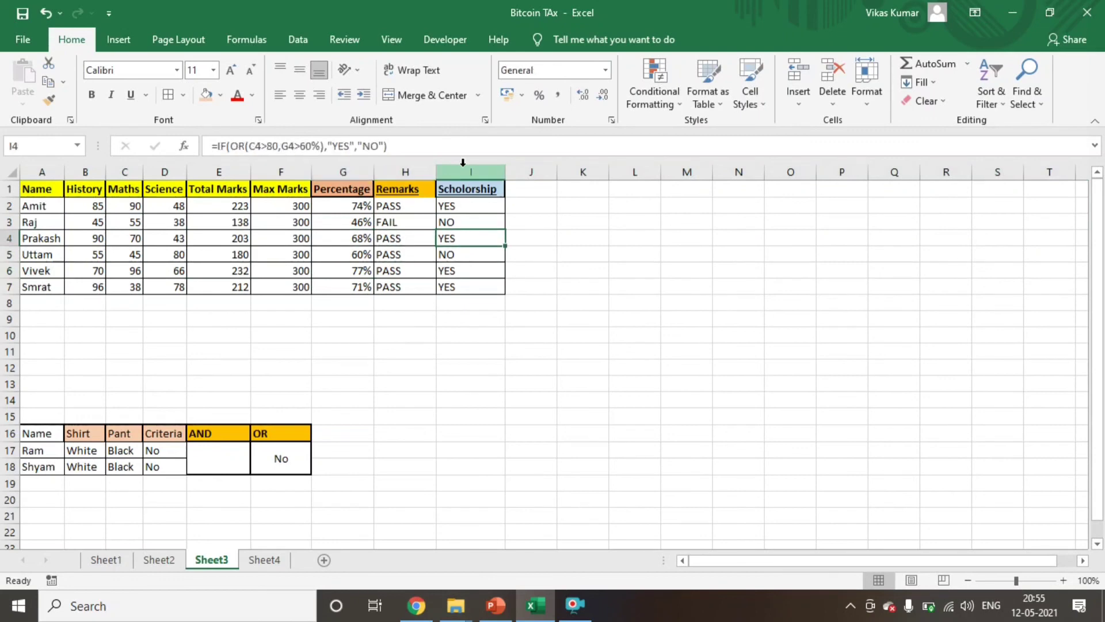
{"action": "key", "text": "Left"}
{"action": "key", "text": "Left"}
{"action": "key", "text": "Left"}
{"action": "key", "text": "Left"}
{"action": "key", "text": "Left"}
{"action": "key", "text": "Left"}
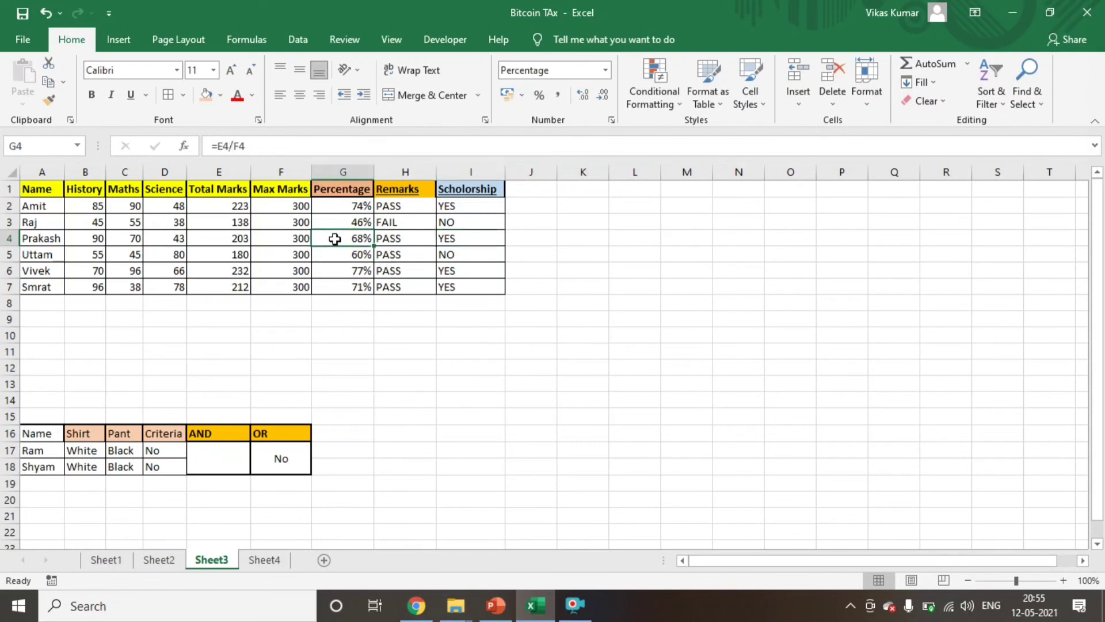
{"action": "key", "text": "Right"}
{"action": "key", "text": "Right"}
{"action": "key", "text": "Right"}
{"action": "key", "text": "Right"}
{"action": "key", "text": "Right"}
{"action": "key", "text": "Right"}
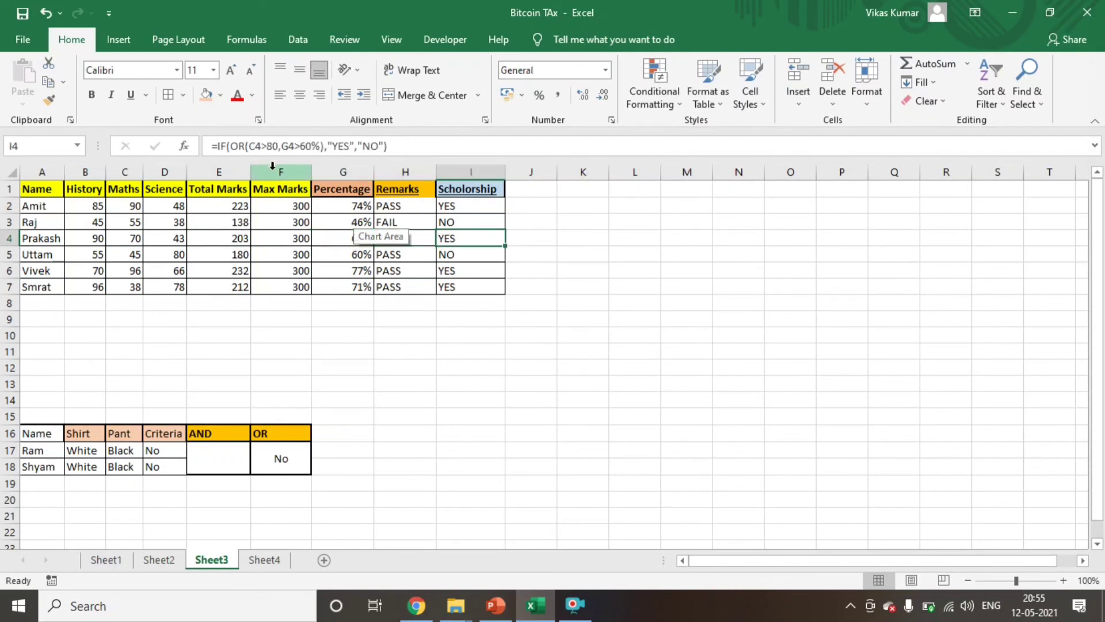
{"action": "left_click", "coordinate": [137, 240]}
{"action": "left_click", "coordinate": [342, 233]}
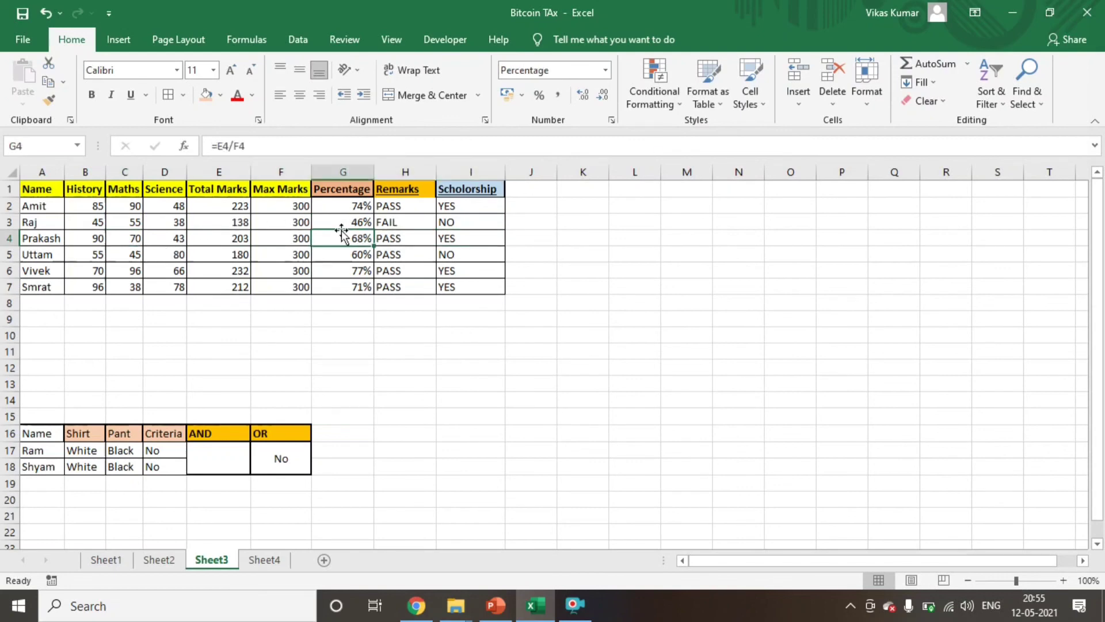
{"action": "key", "text": "Right"}
{"action": "key", "text": "Right"}
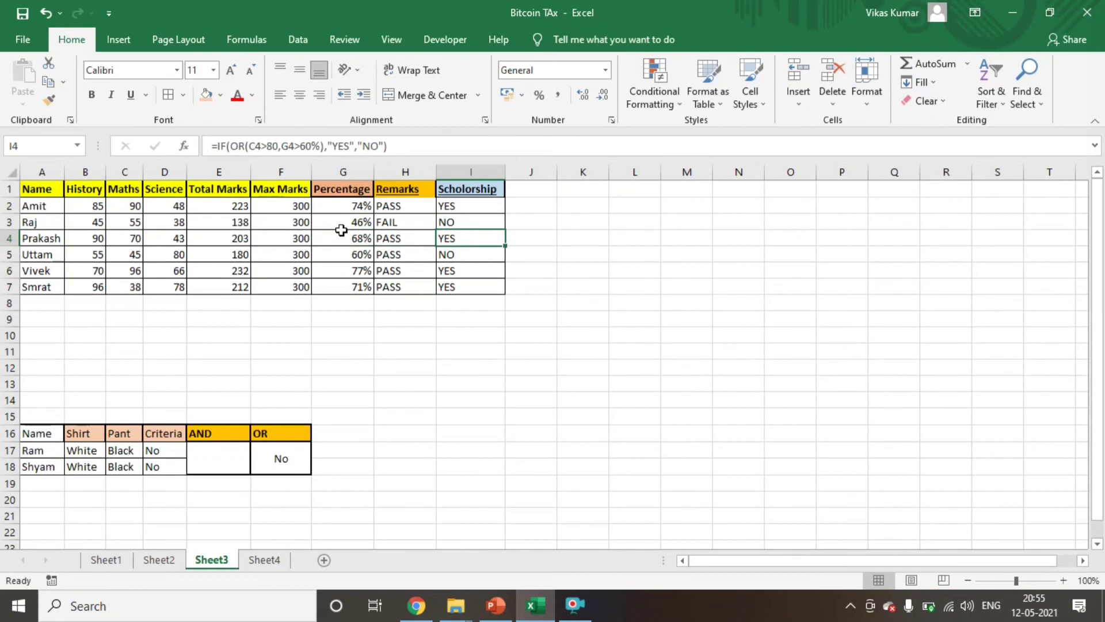
- Examine the row 6 student's Maths marks and percentage against the OR conditions
{"action": "key", "text": "Down"}
{"action": "key", "text": "Left"}
{"action": "key", "text": "Left"}
{"action": "key", "text": "Down"}
{"action": "key", "text": "Left"}
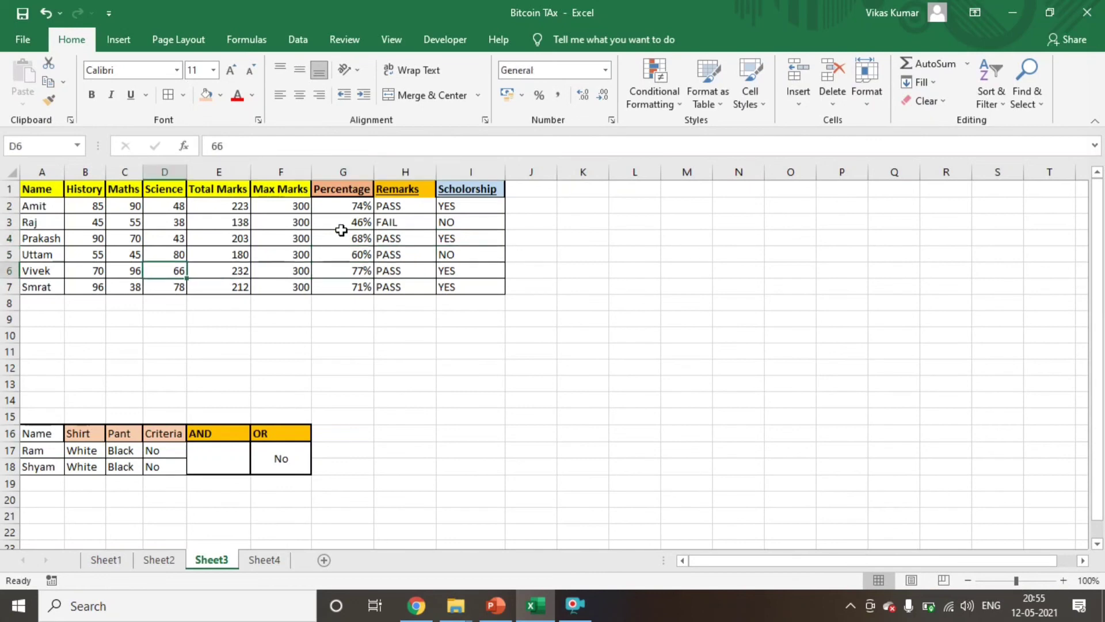
{"action": "key", "text": "Right"}
{"action": "key", "text": "Left"}
{"action": "key", "text": "Left"}
{"action": "key", "text": "Left"}
{"action": "key", "text": "Left"}
{"action": "key", "text": "Right"}
{"action": "key", "text": "Right"}
{"action": "key", "text": "Right"}
{"action": "key", "text": "Right"}
{"action": "key", "text": "Right"}
{"action": "key", "text": "Right"}
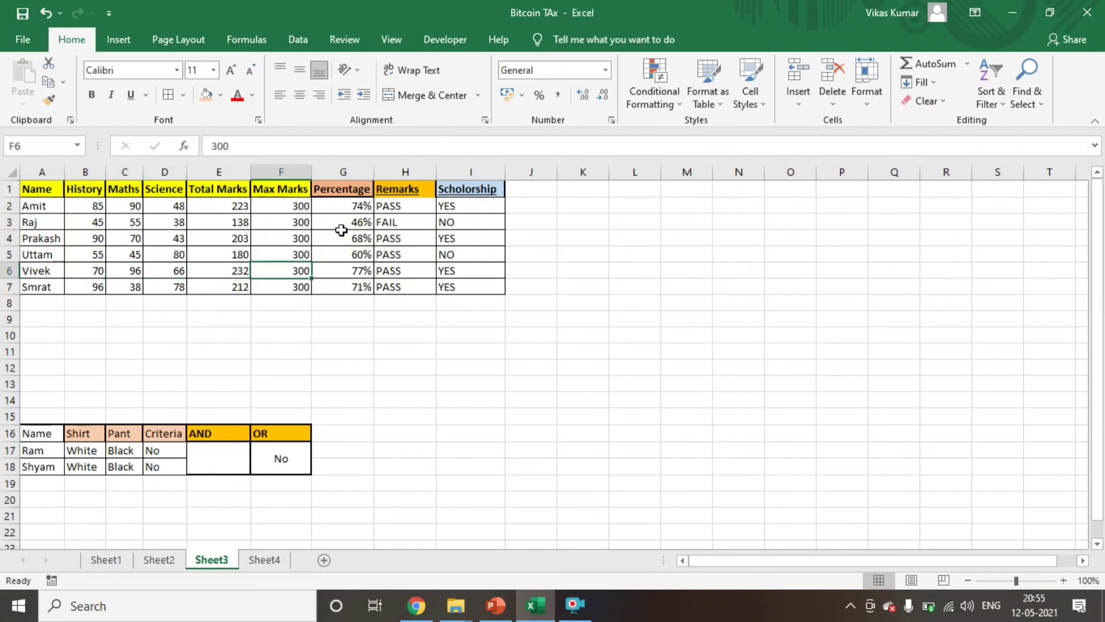